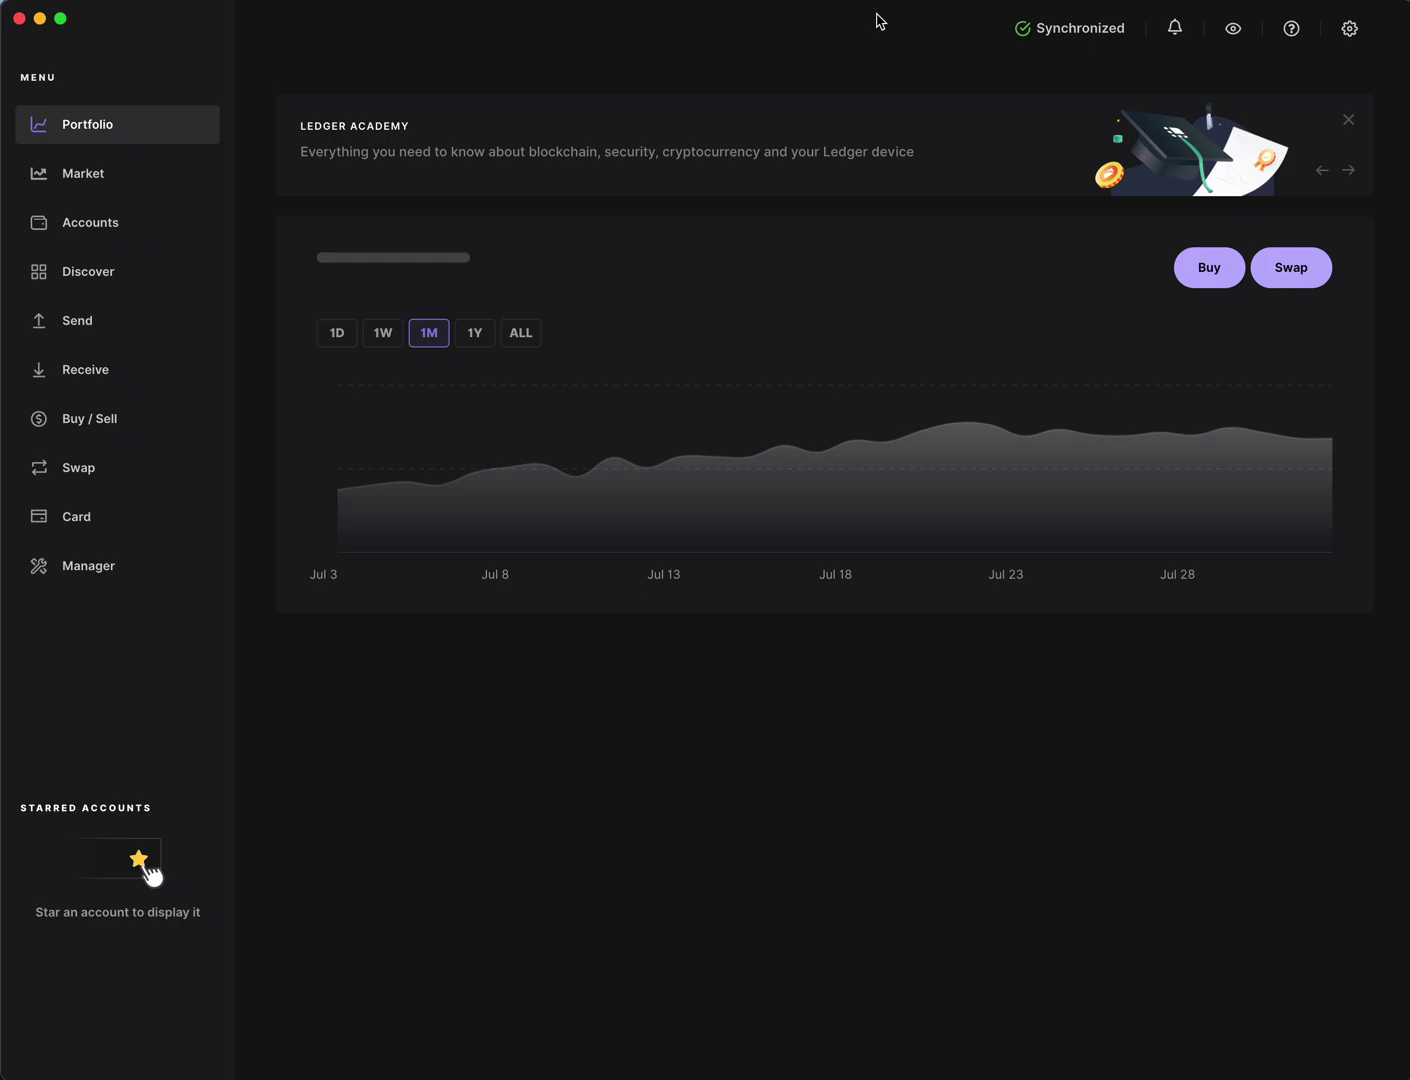
# - Move the Ledger Live window down and left to uncover the Reddit thread about its AppData\Roaming data folder
pyautogui.moveTo(875, 22); pyautogui.dragTo(877, 33)
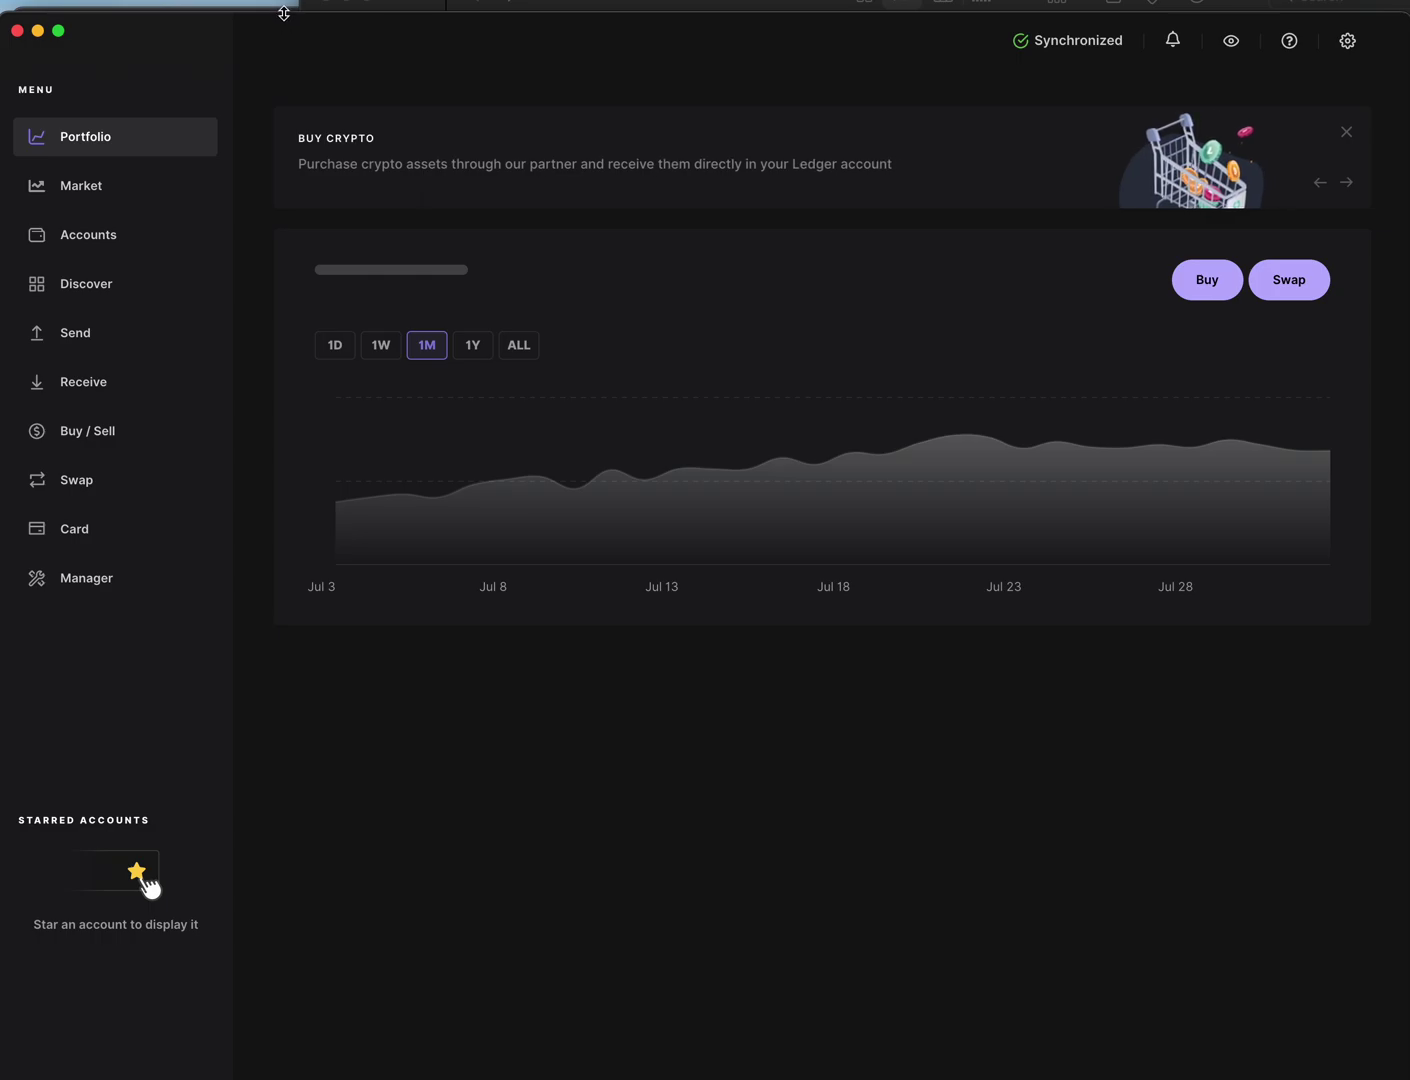
pyautogui.moveTo(356, 22); pyautogui.dragTo(343, 37)
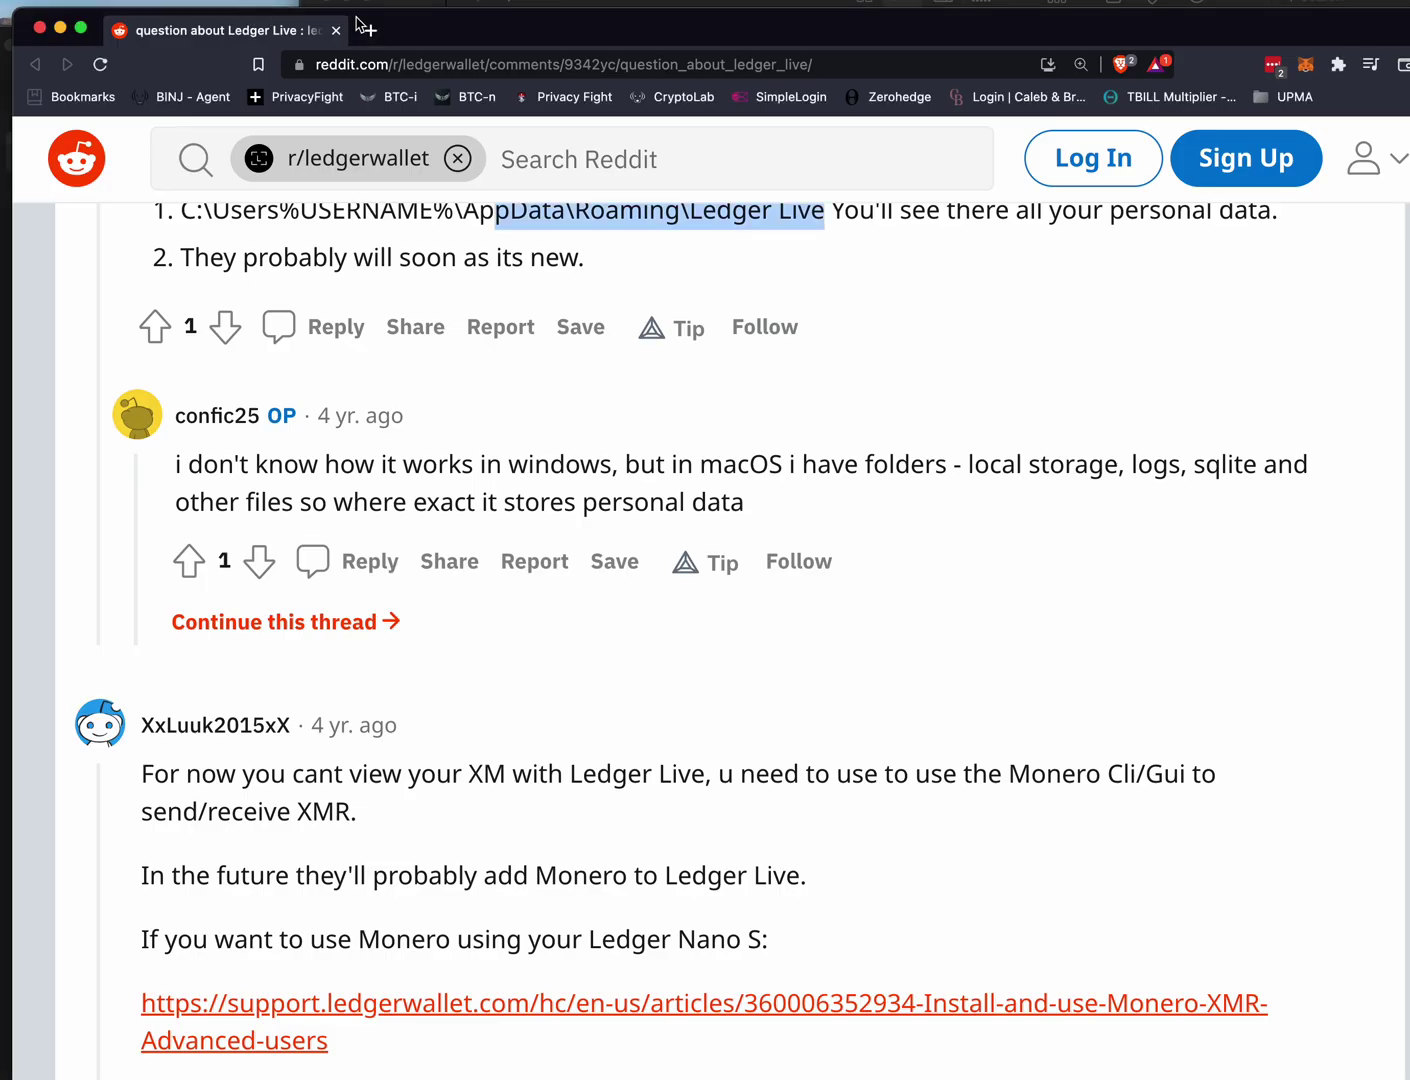
# - Bring the Macintosh HD Finder window forward, reposition and enlarge it, and scroll up the folder tree
pyautogui.click(505, 3)
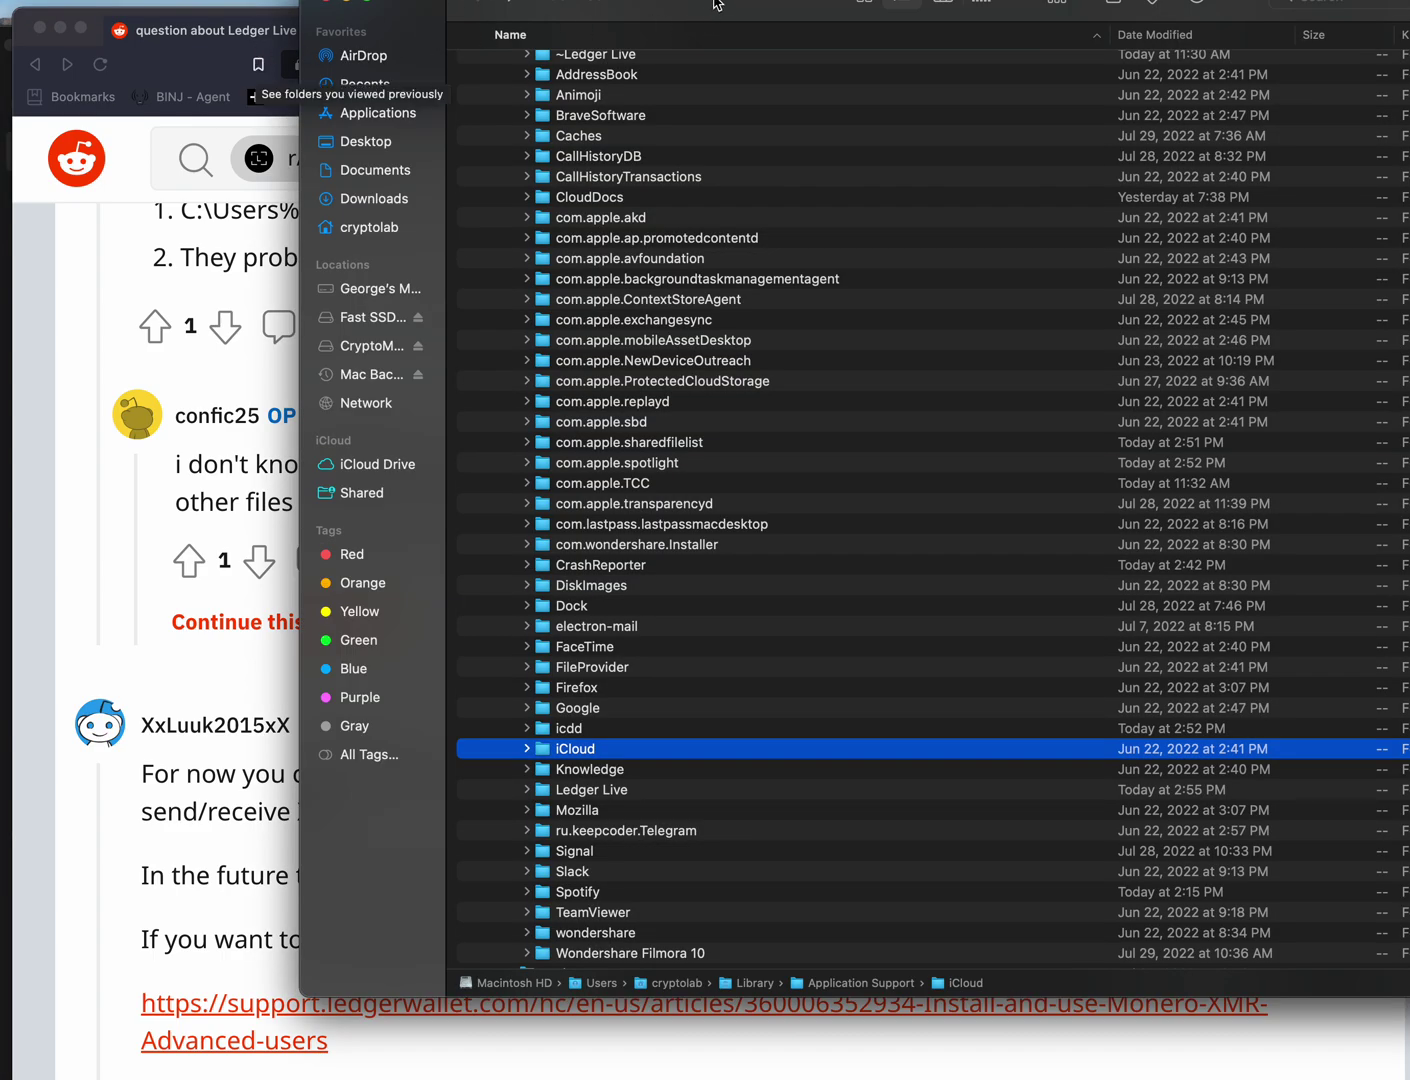
pyautogui.moveTo(718, 5); pyautogui.dragTo(444, 16)
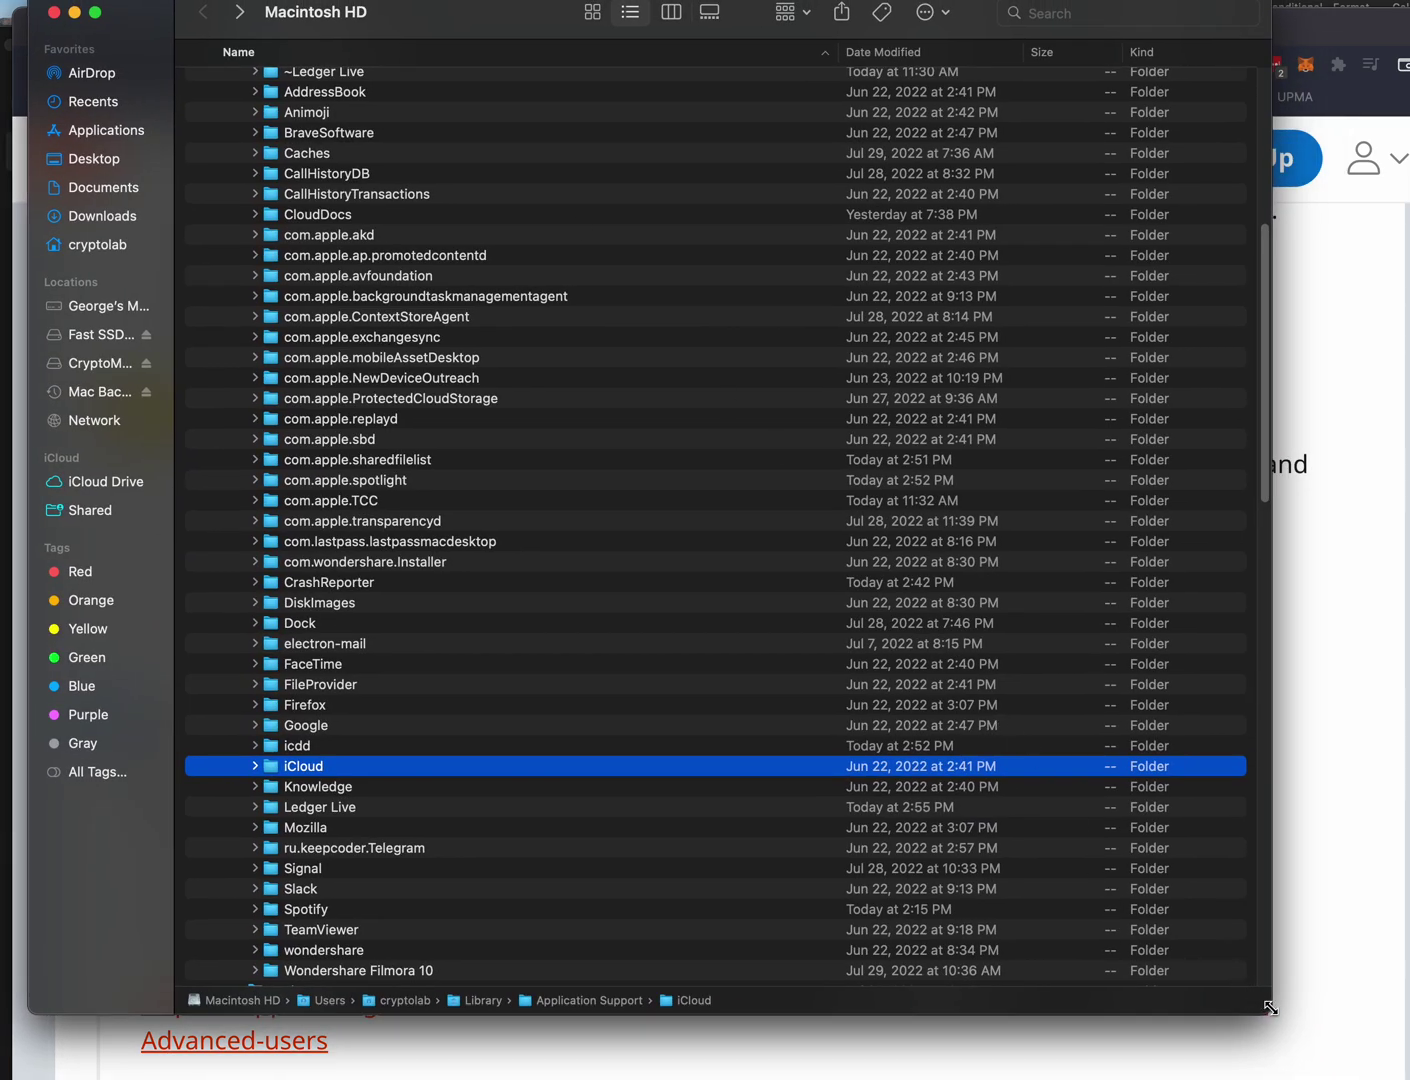
pyautogui.moveTo(1268, 1012); pyautogui.dragTo(1405, 1079)
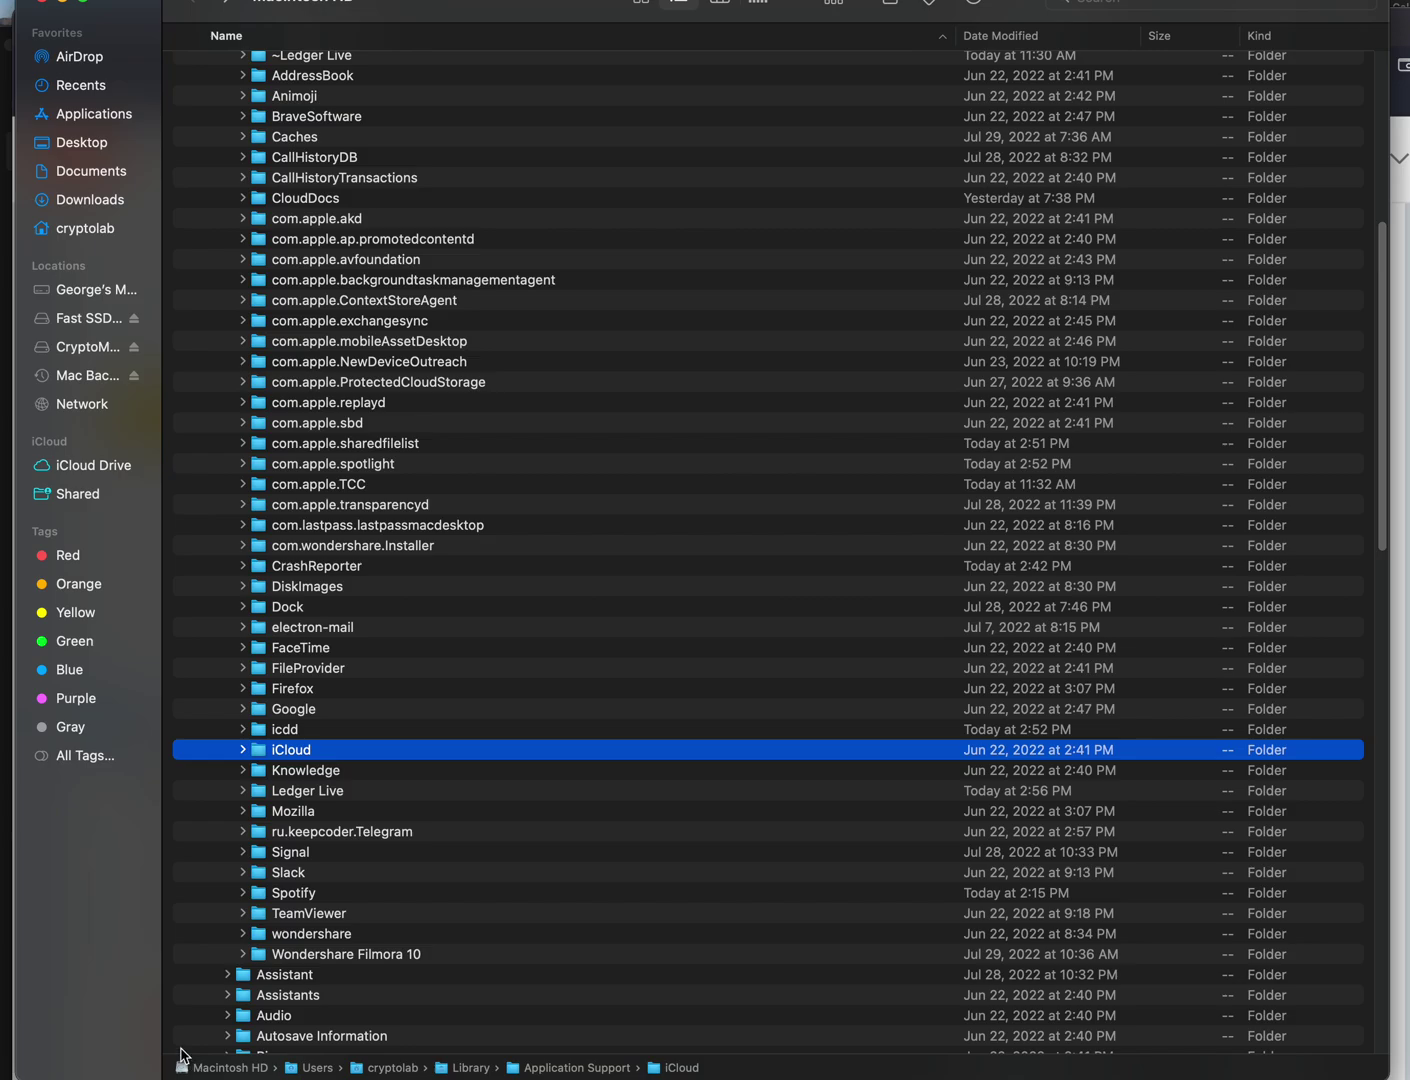
pyautogui.scroll(10, 403, 675)
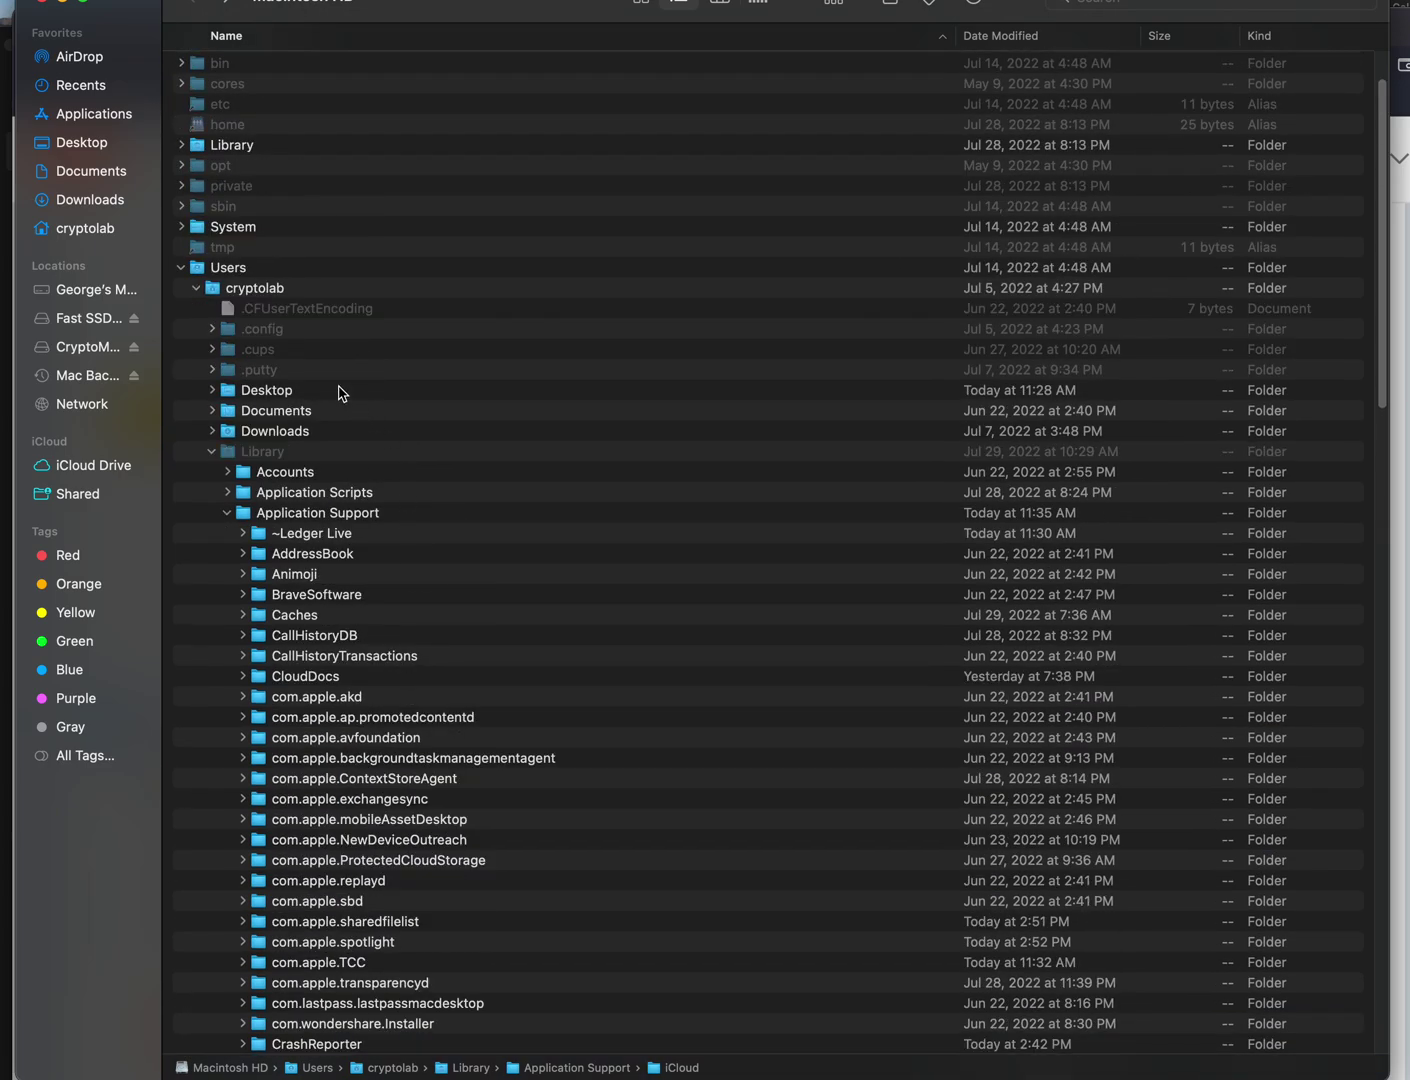
pyautogui.scroll(2, 345, 375)
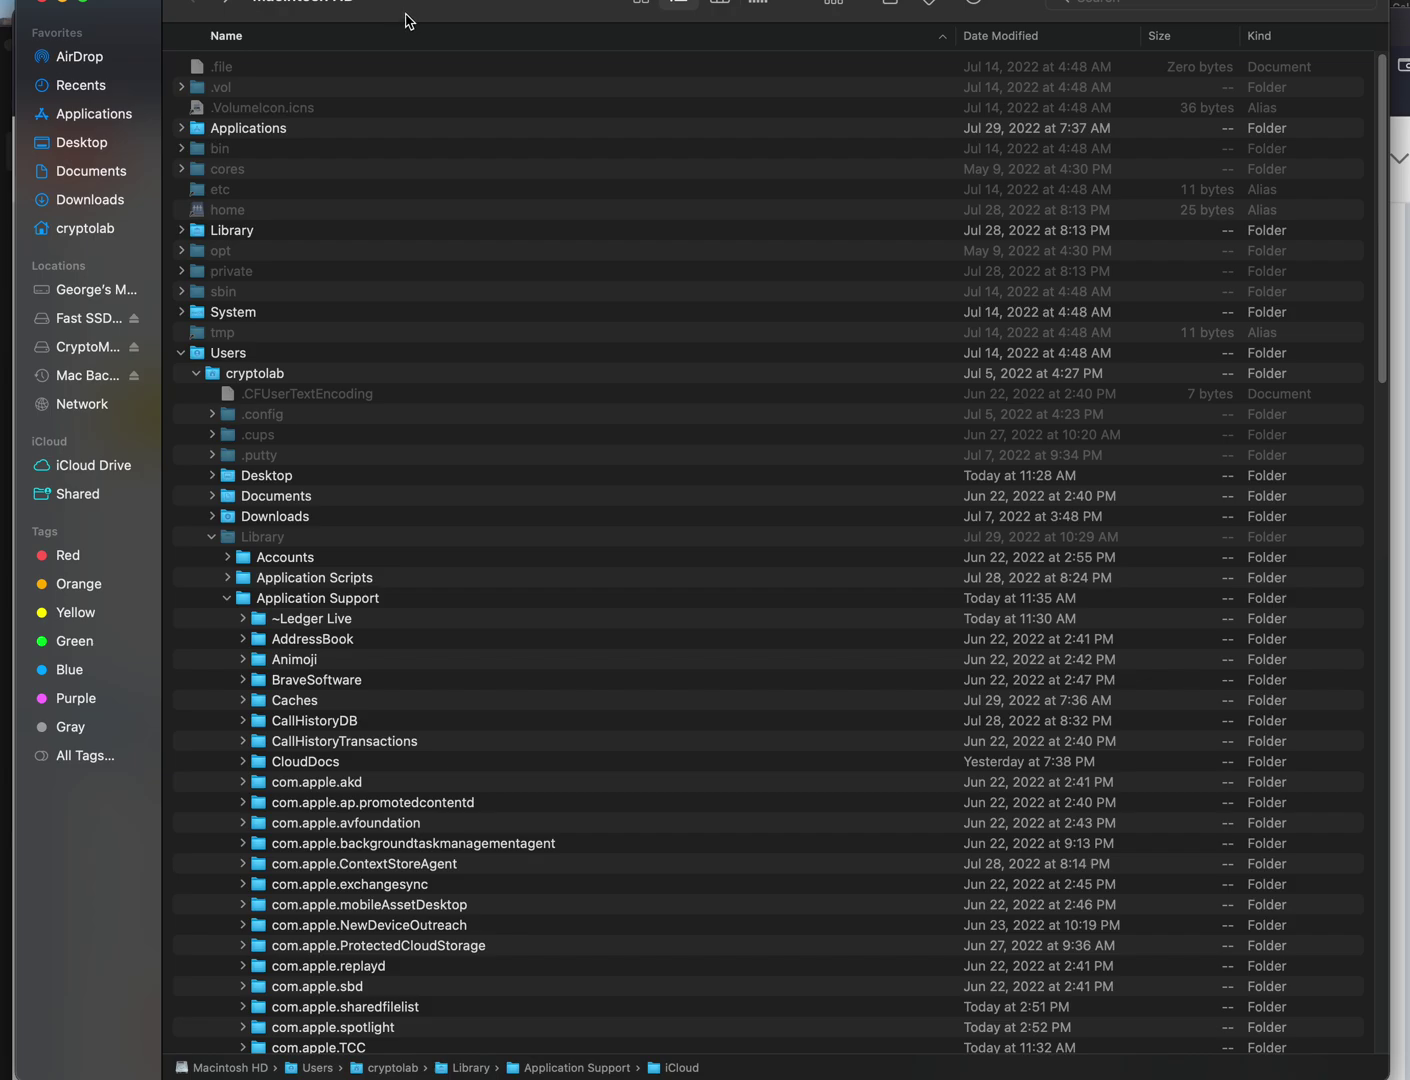
# - Toggle hidden files off and back on with Cmd+Shift+. so the home folder's Library reappears
pyautogui.press('super+shift+period')
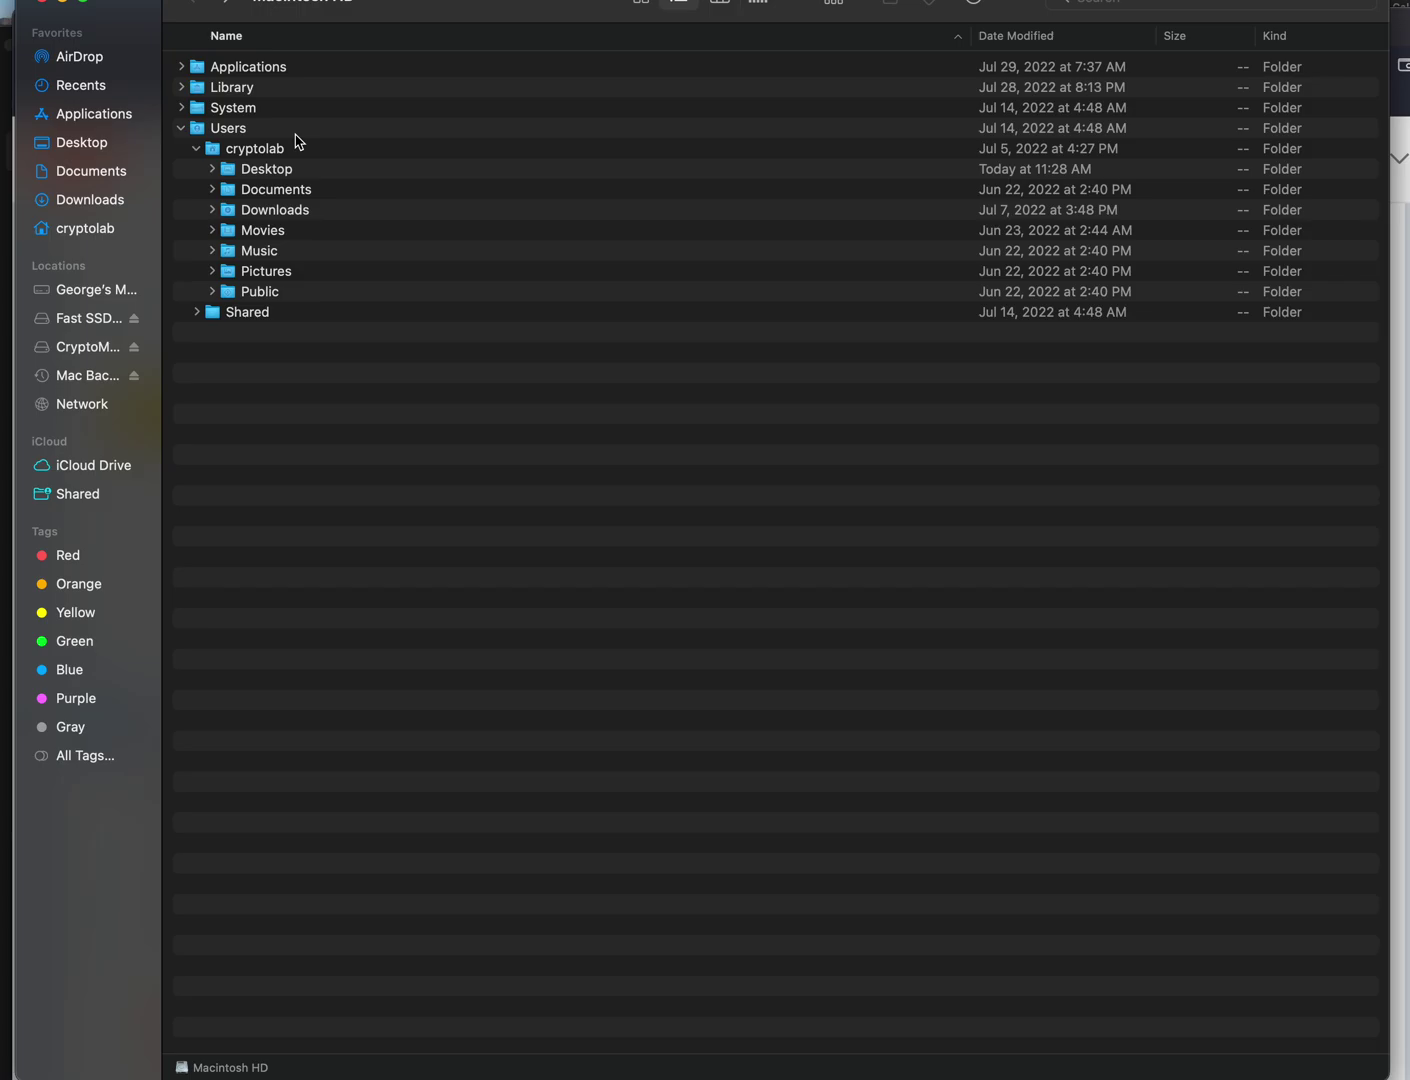
pyautogui.press('super+shift+period')
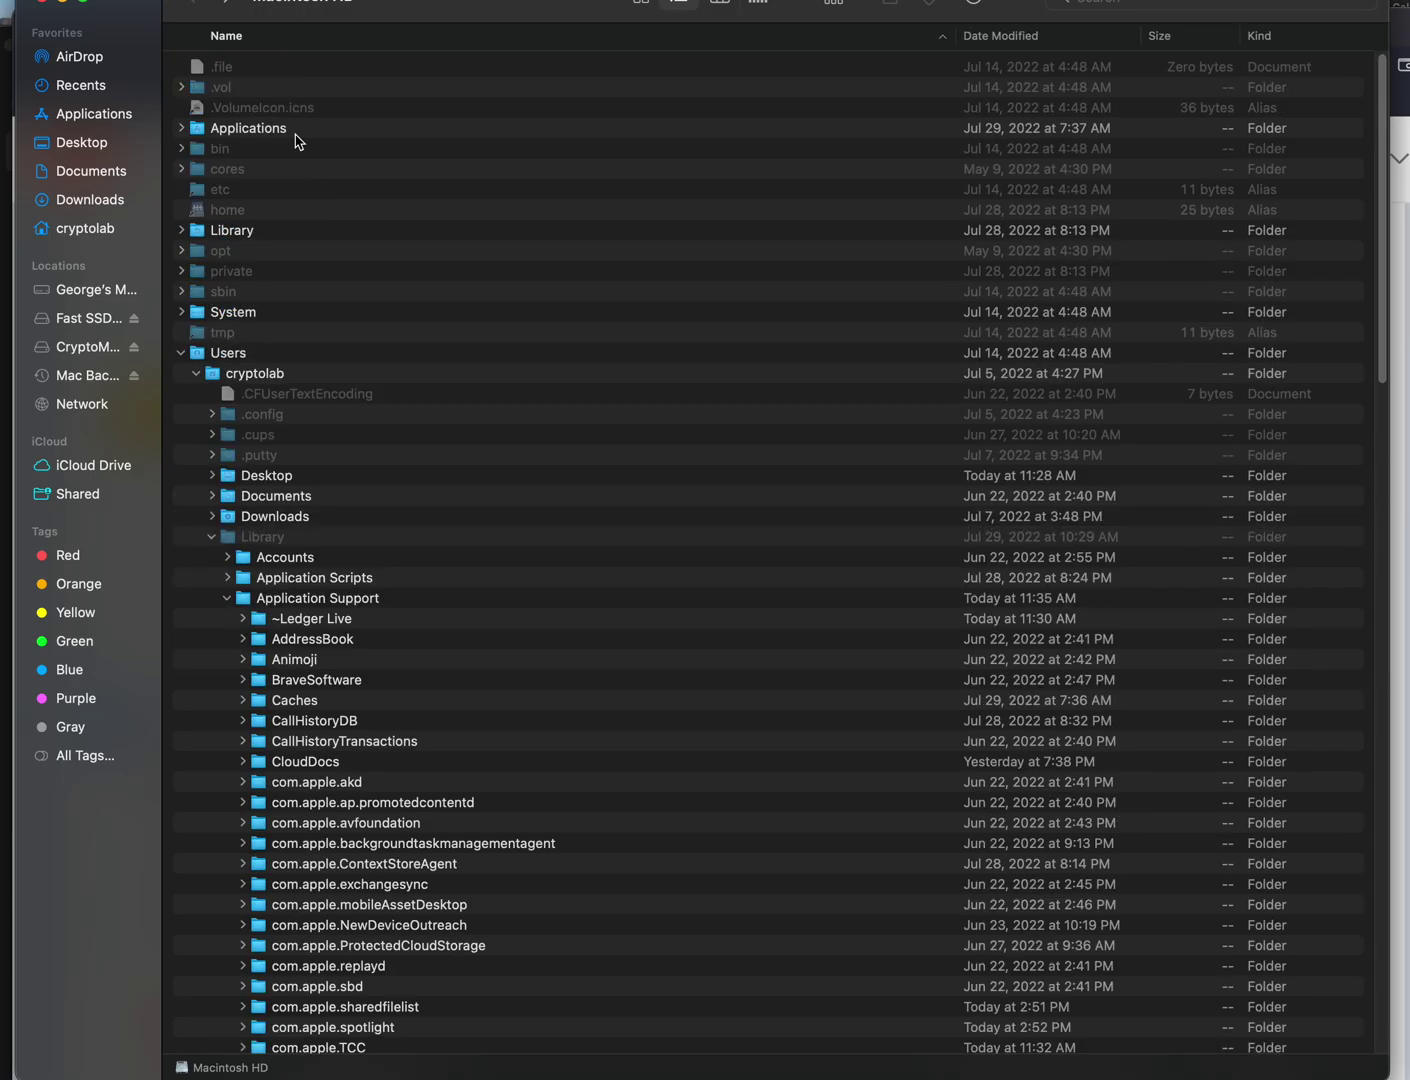
# - Select Users, the home folder, Library, and finally Application Support in the Finder tree
pyautogui.click(200, 356)
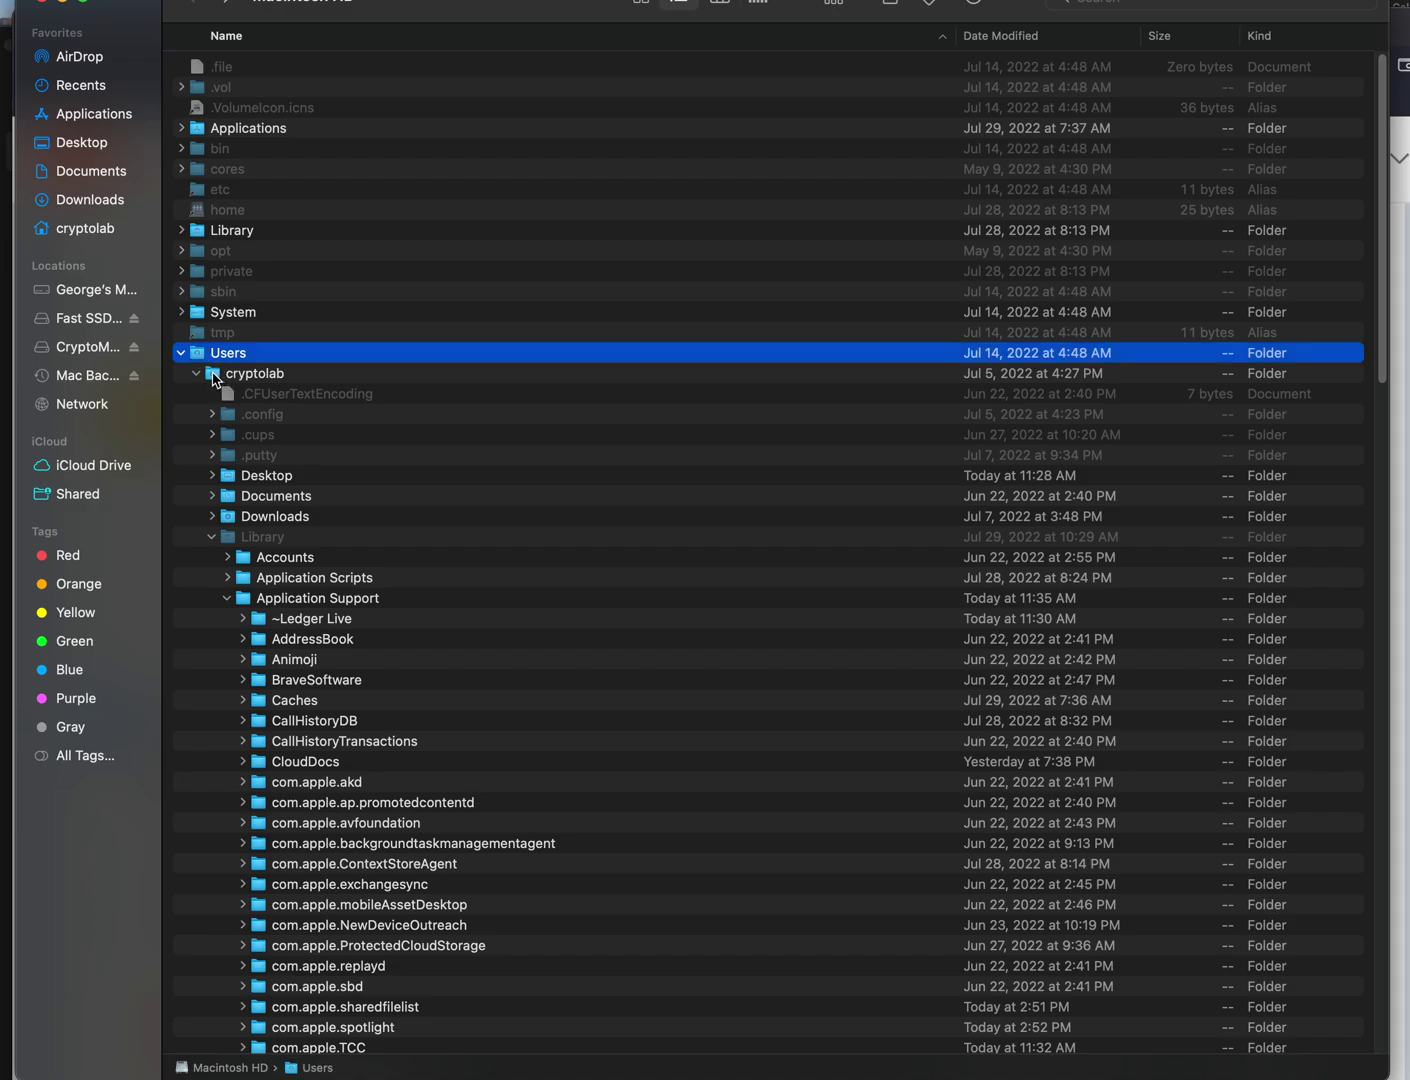
pyautogui.click(214, 376)
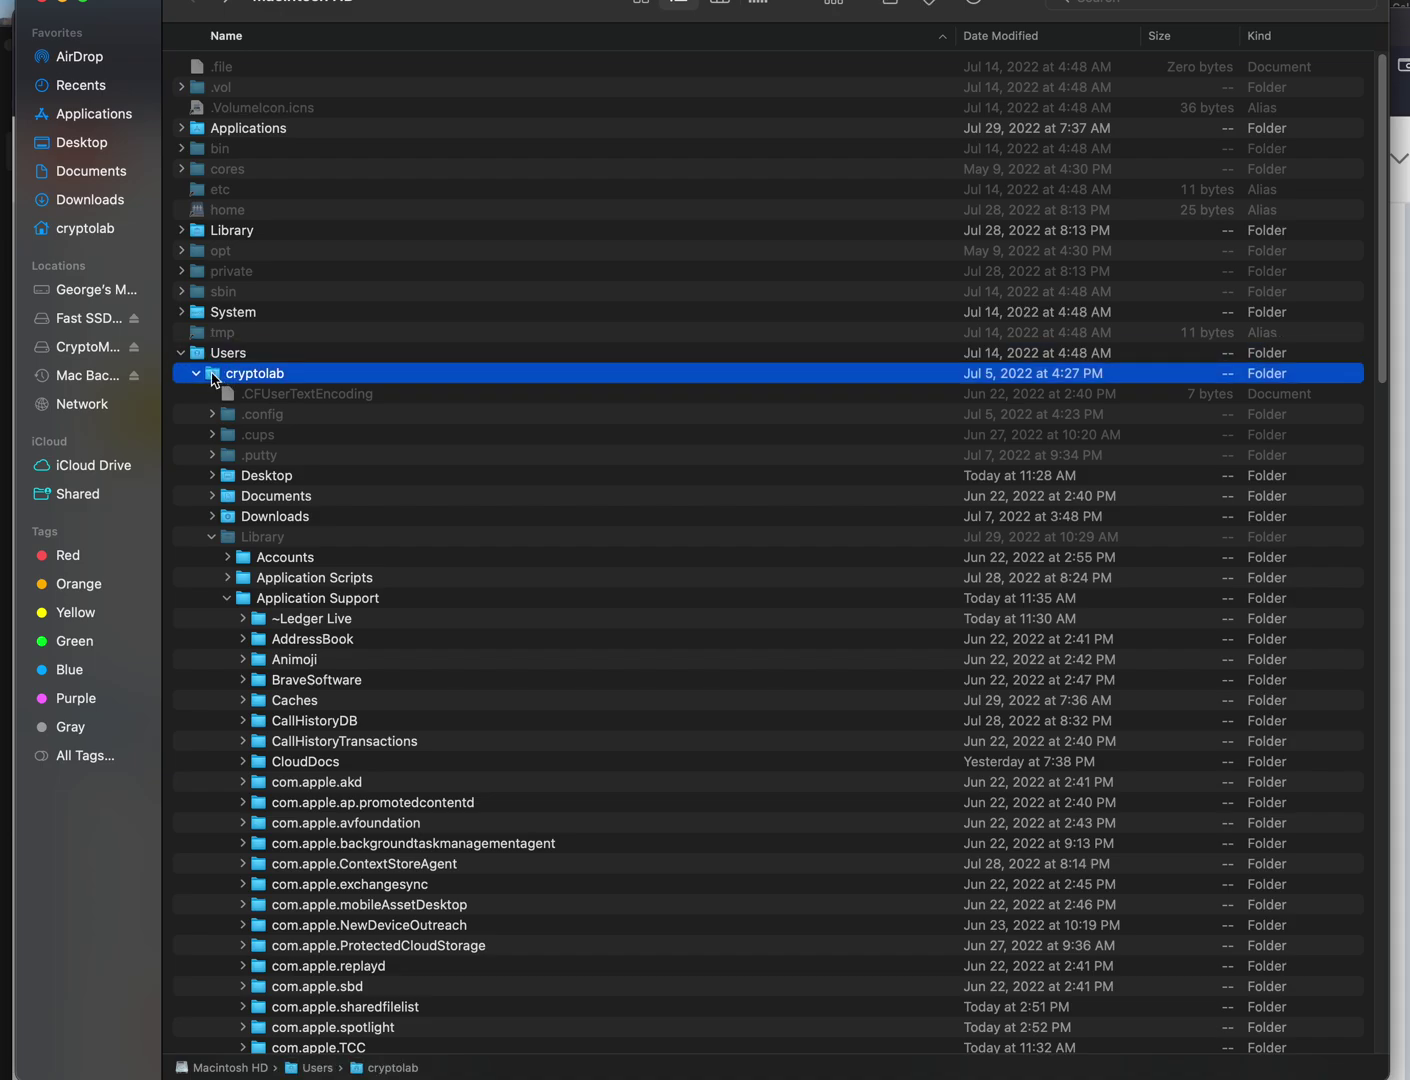
pyautogui.click(230, 540)
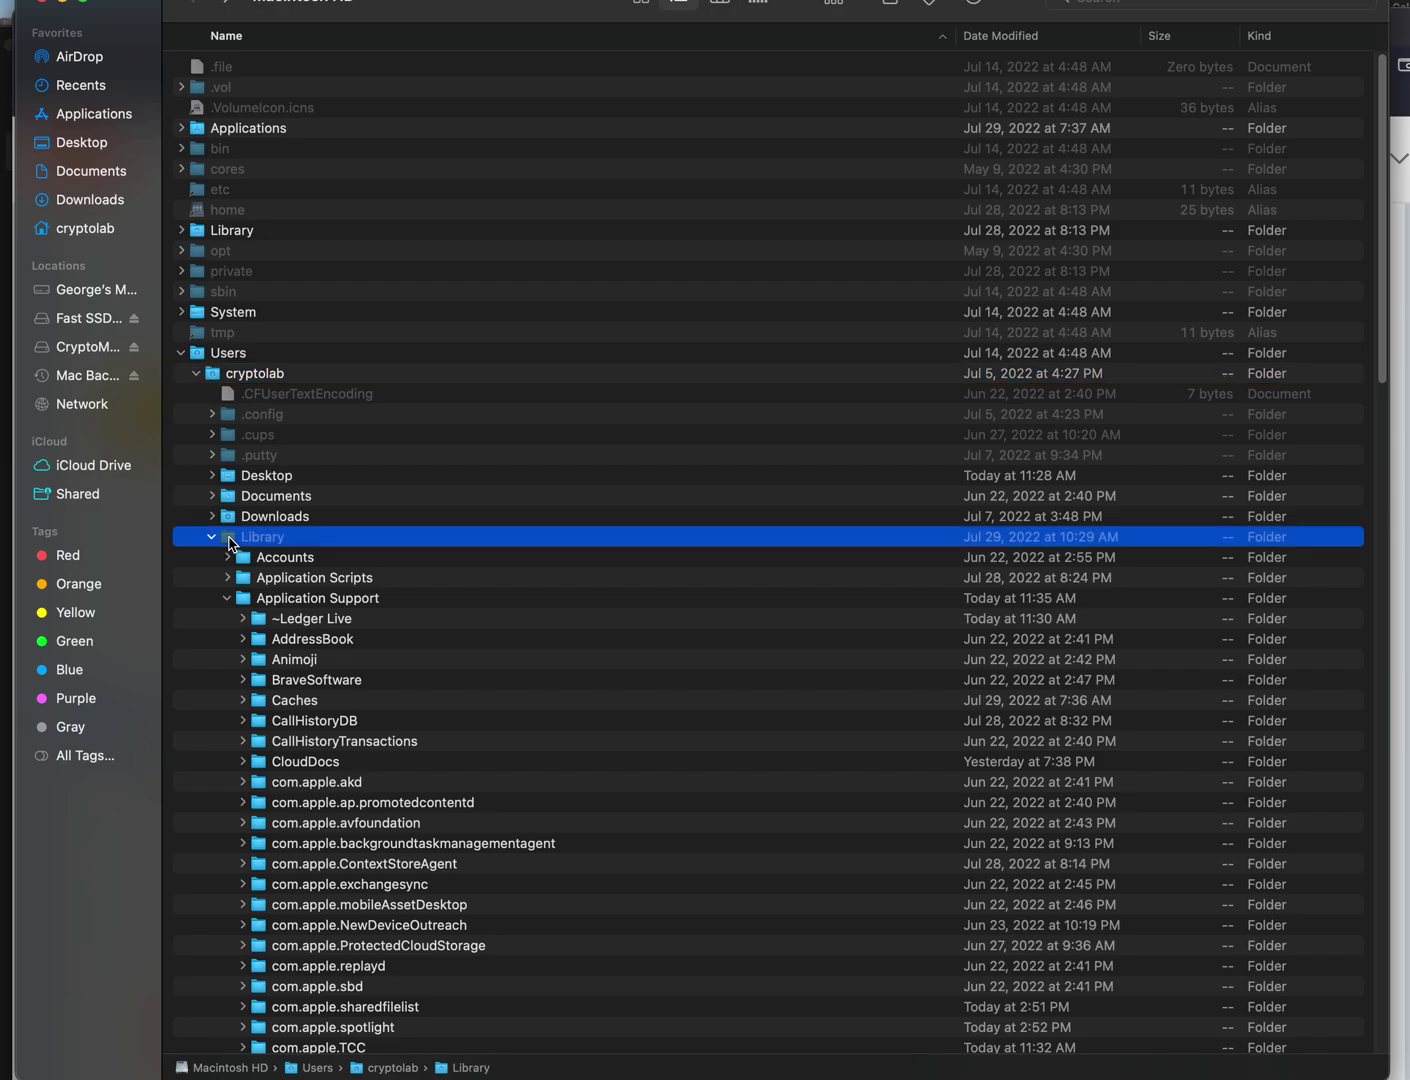
pyautogui.click(245, 603)
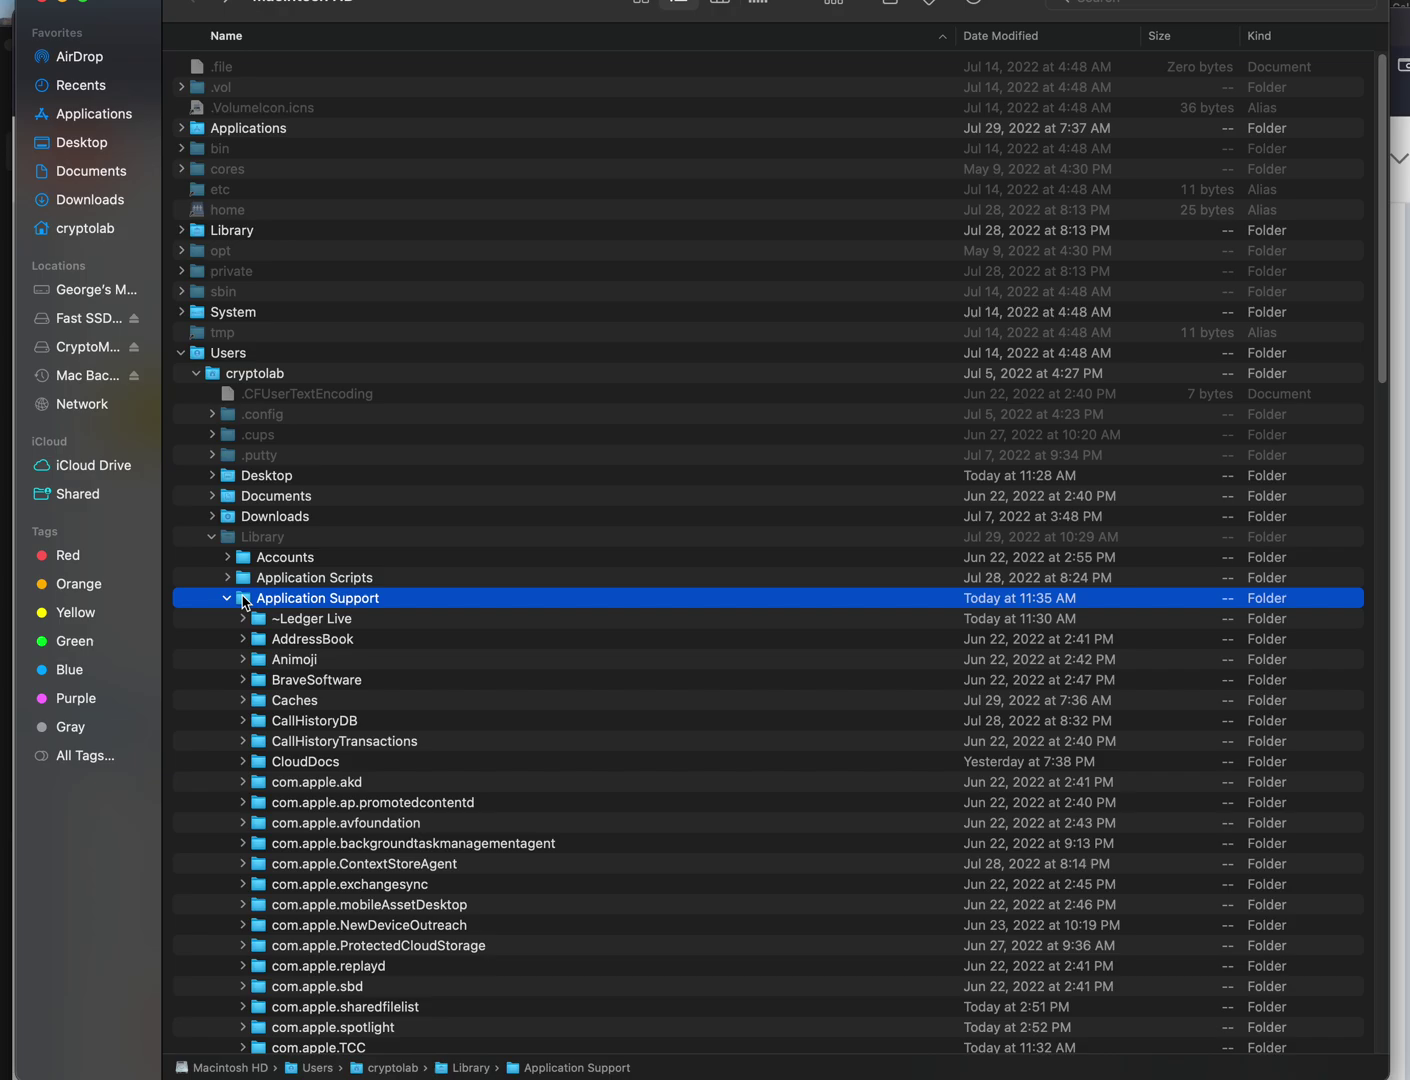
# - Open Application Support on its own, listing both ~Ledger Live and Ledger Live folders
pyautogui.doubleClick(245, 603)
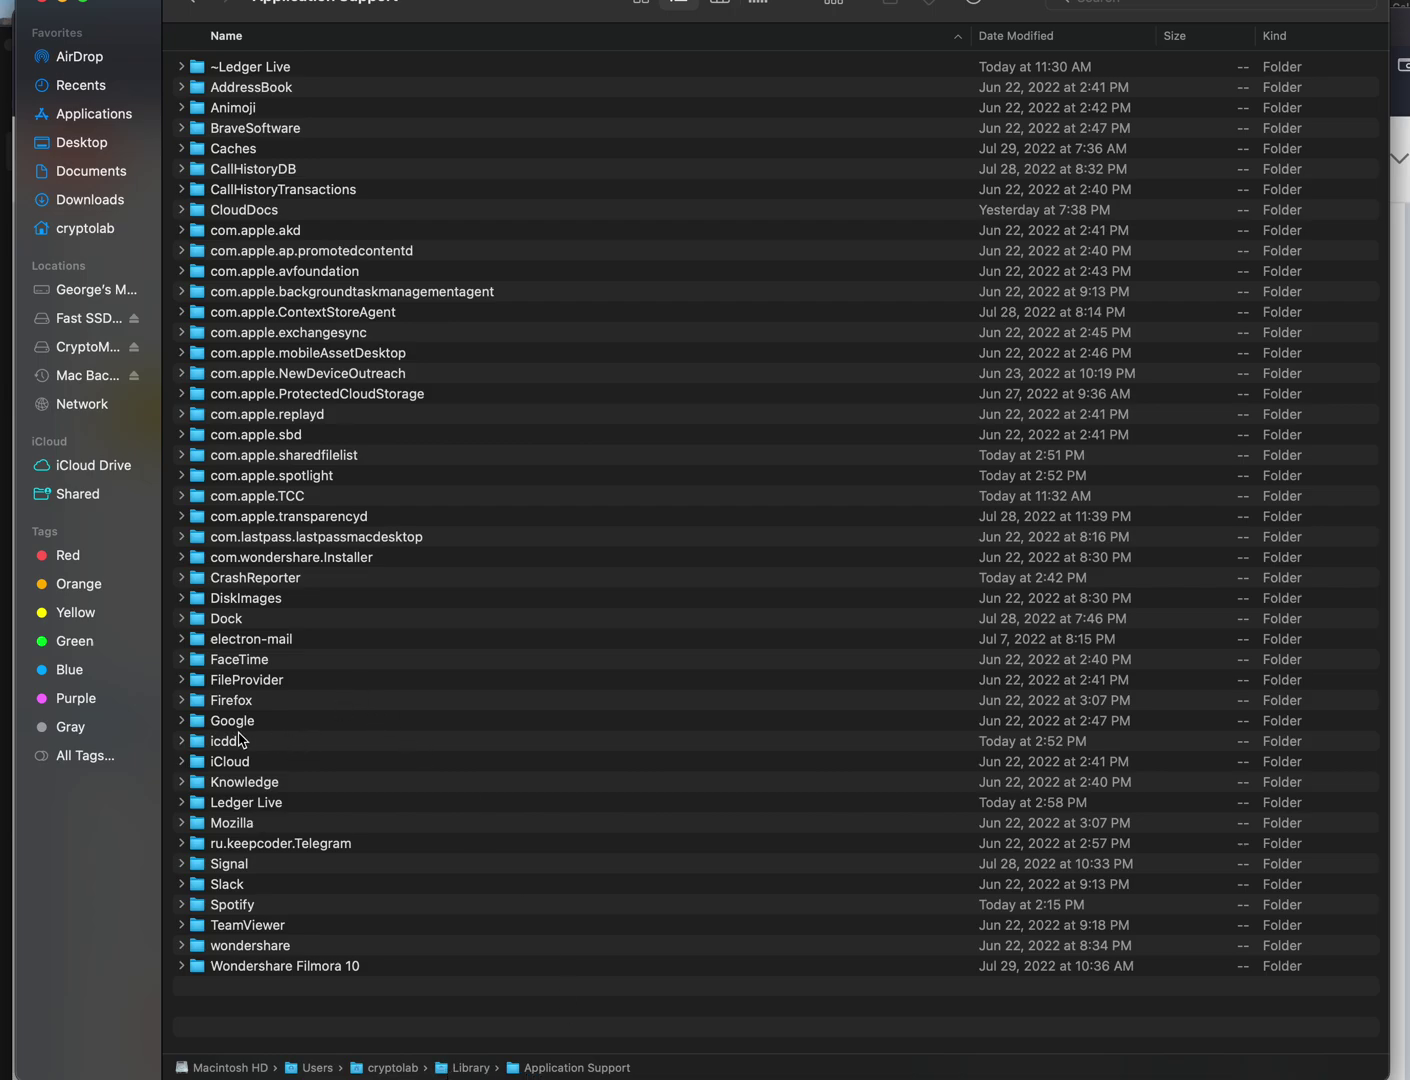
# - Select and expand the Ledger Live folder to show app.json, Cache, Cookies and Local Storage
pyautogui.click(230, 808)
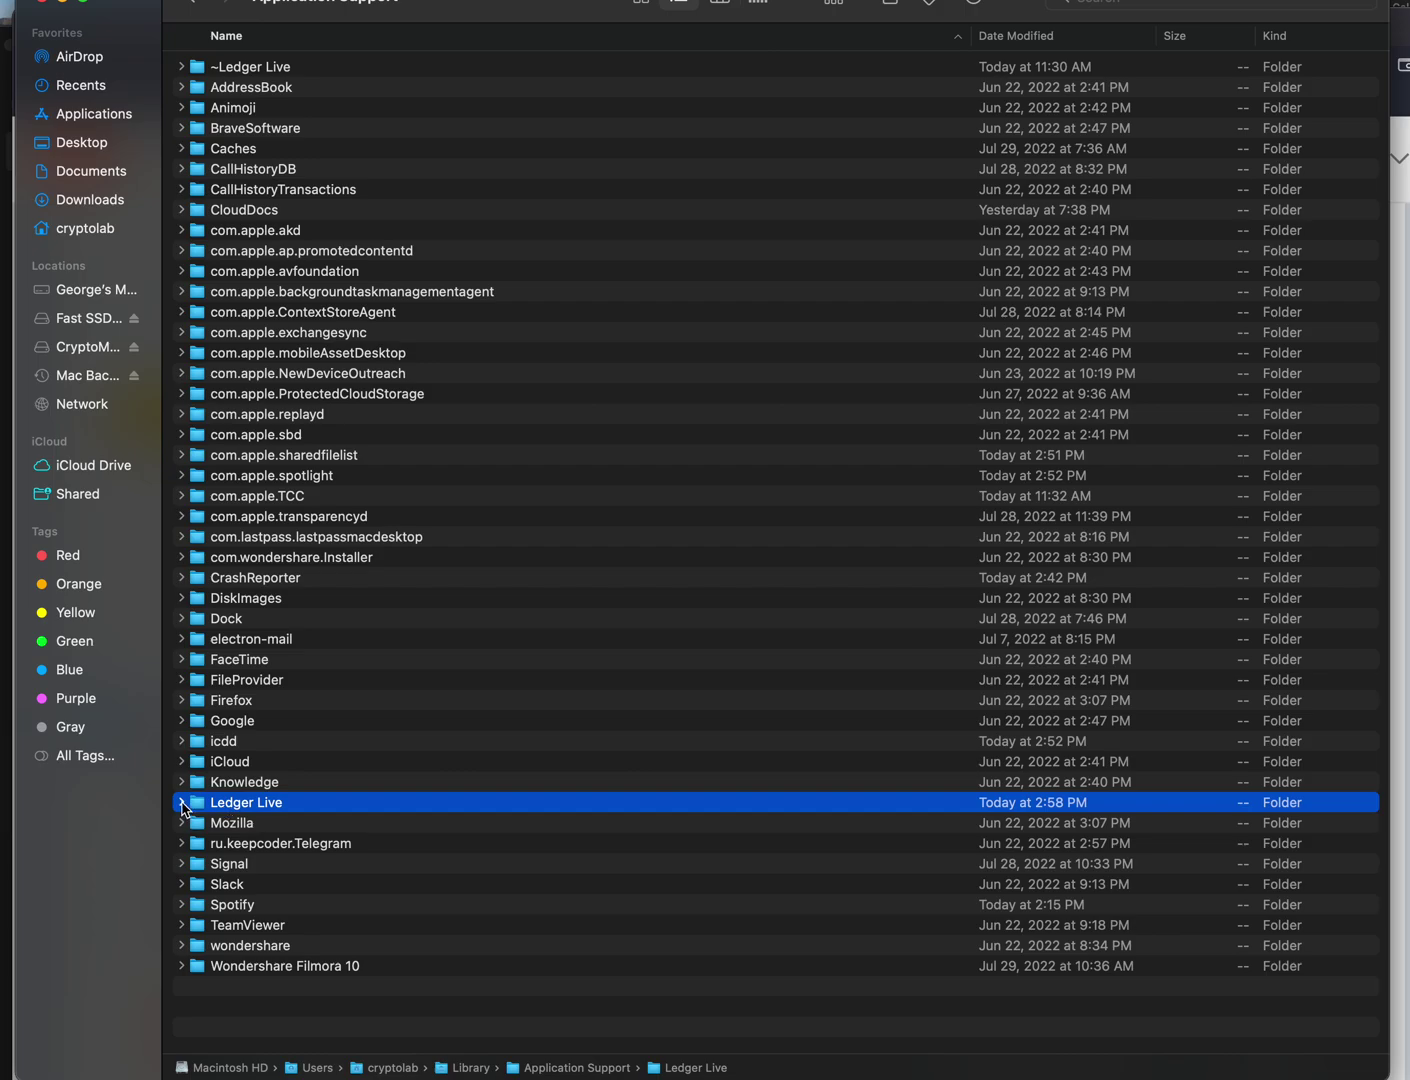
pyautogui.click(181, 803)
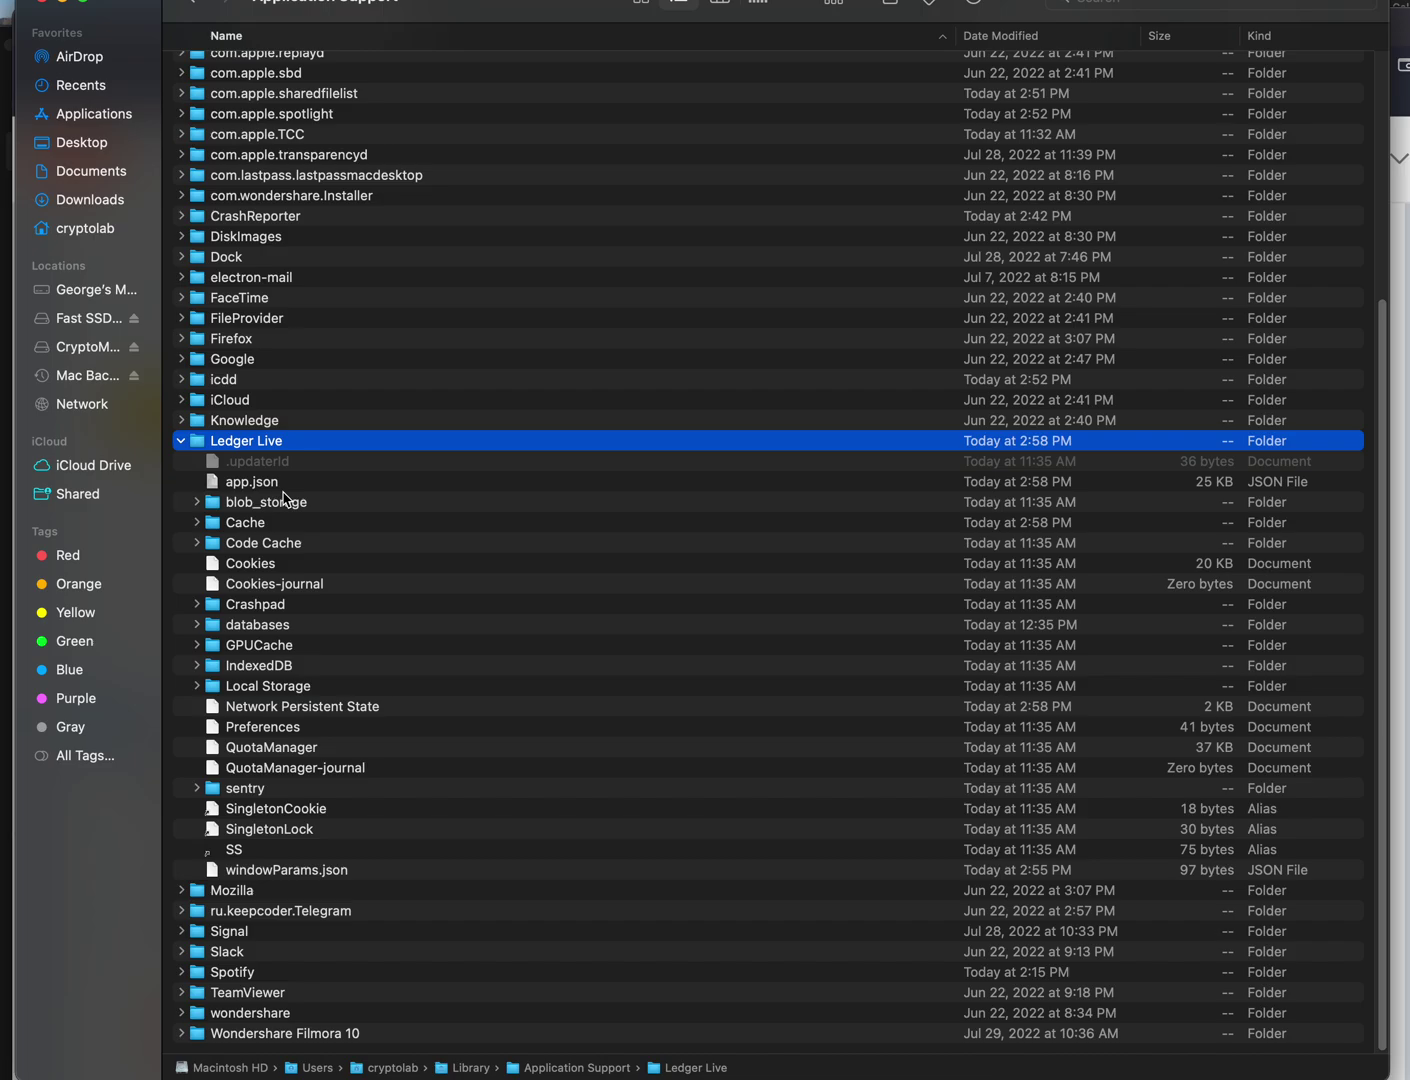
pyautogui.scroll(5, 385, 445)
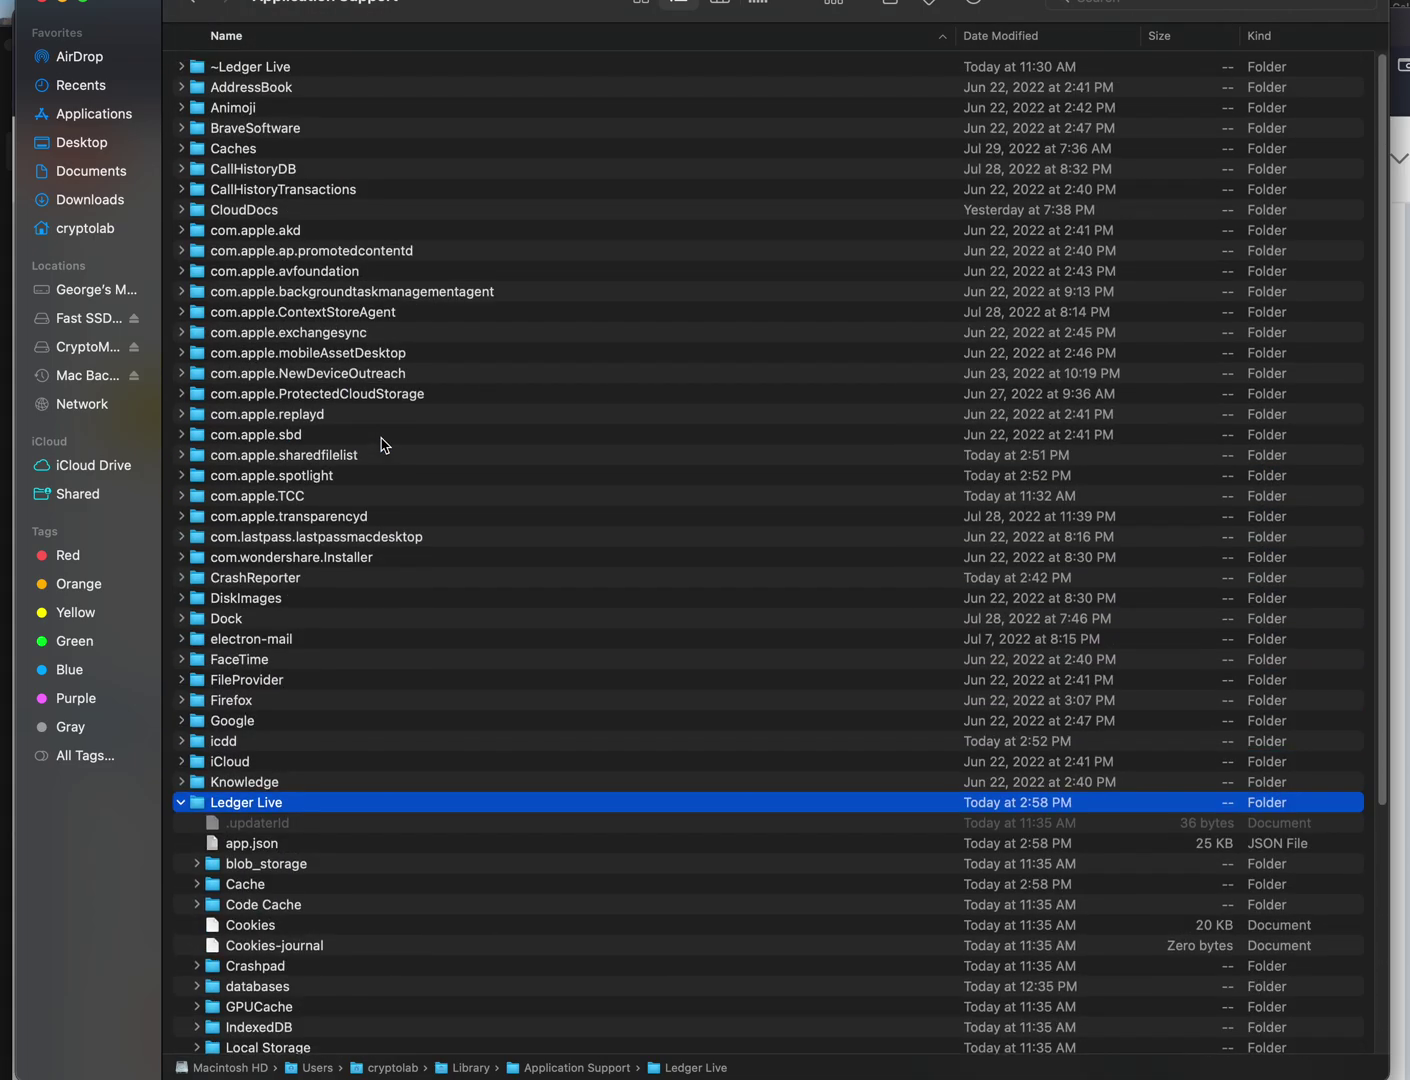
# - Select the older ~Ledger Live folder and briefly expand then collapse it to inspect its contents
pyautogui.click(223, 73)
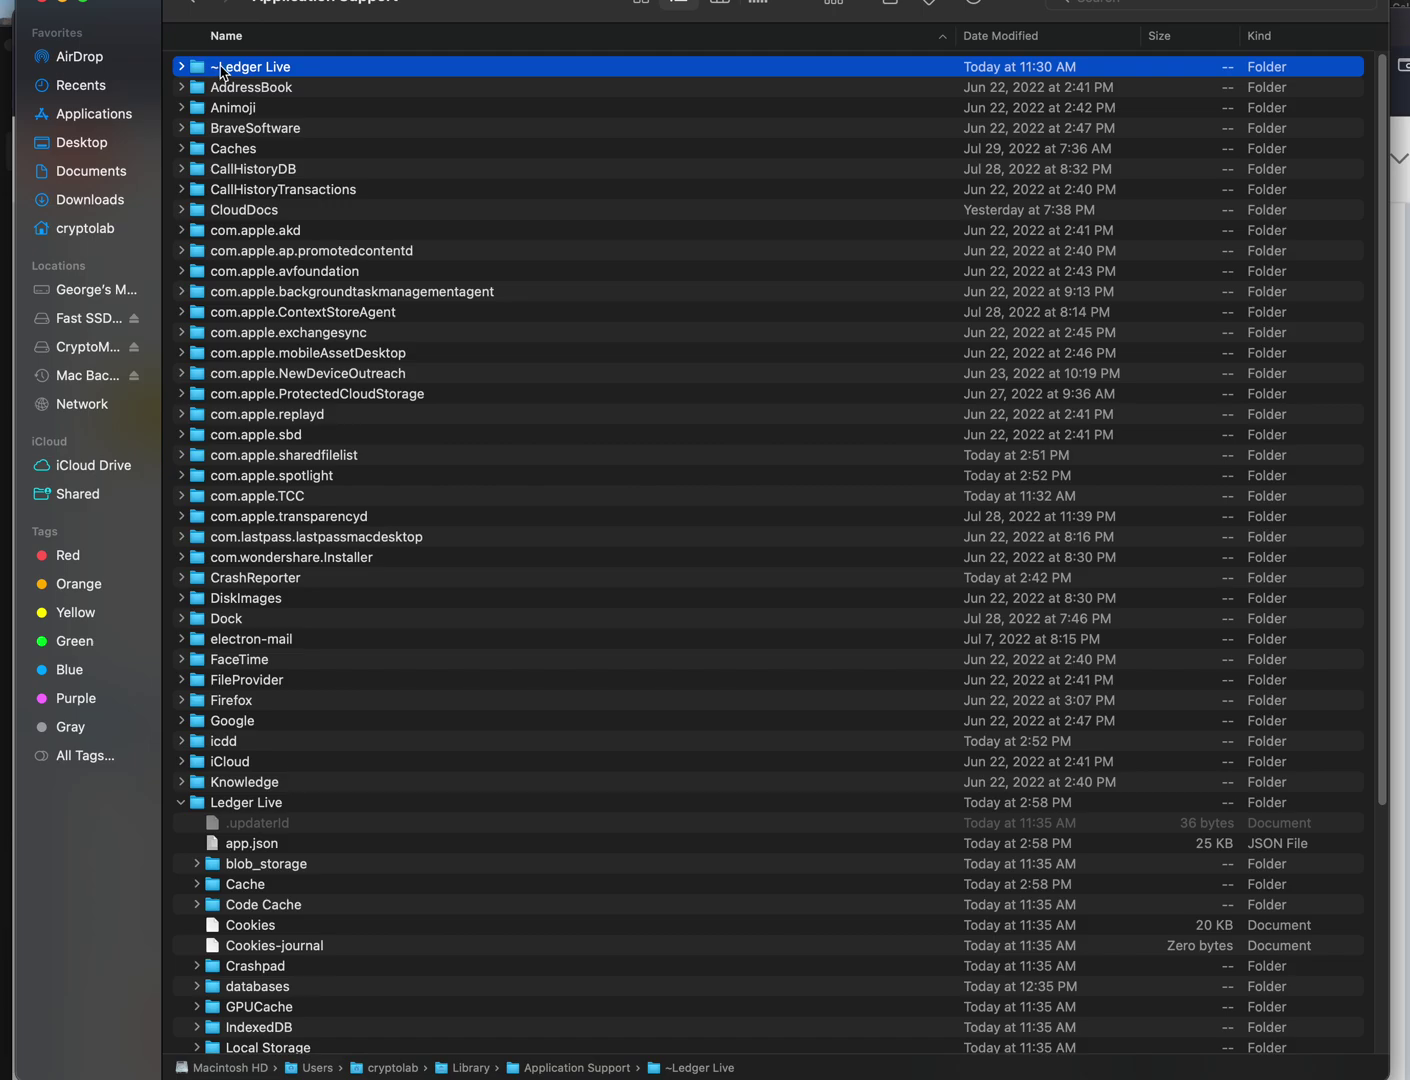
pyautogui.scroll(-2, 262, 750)
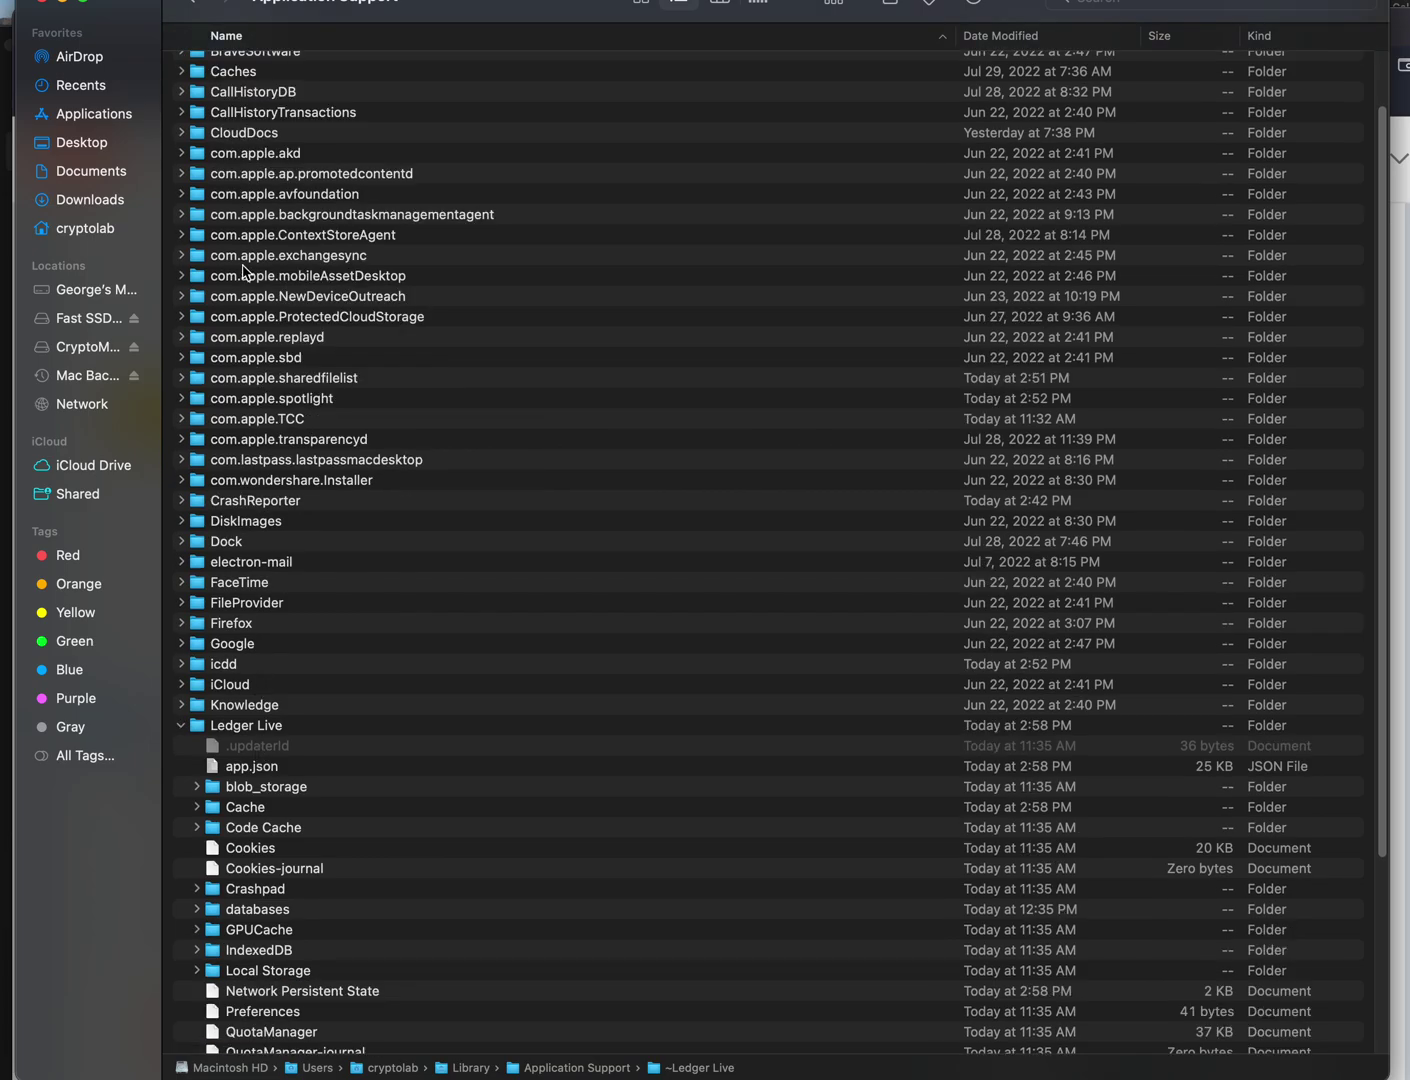
pyautogui.scroll(2, 246, 272)
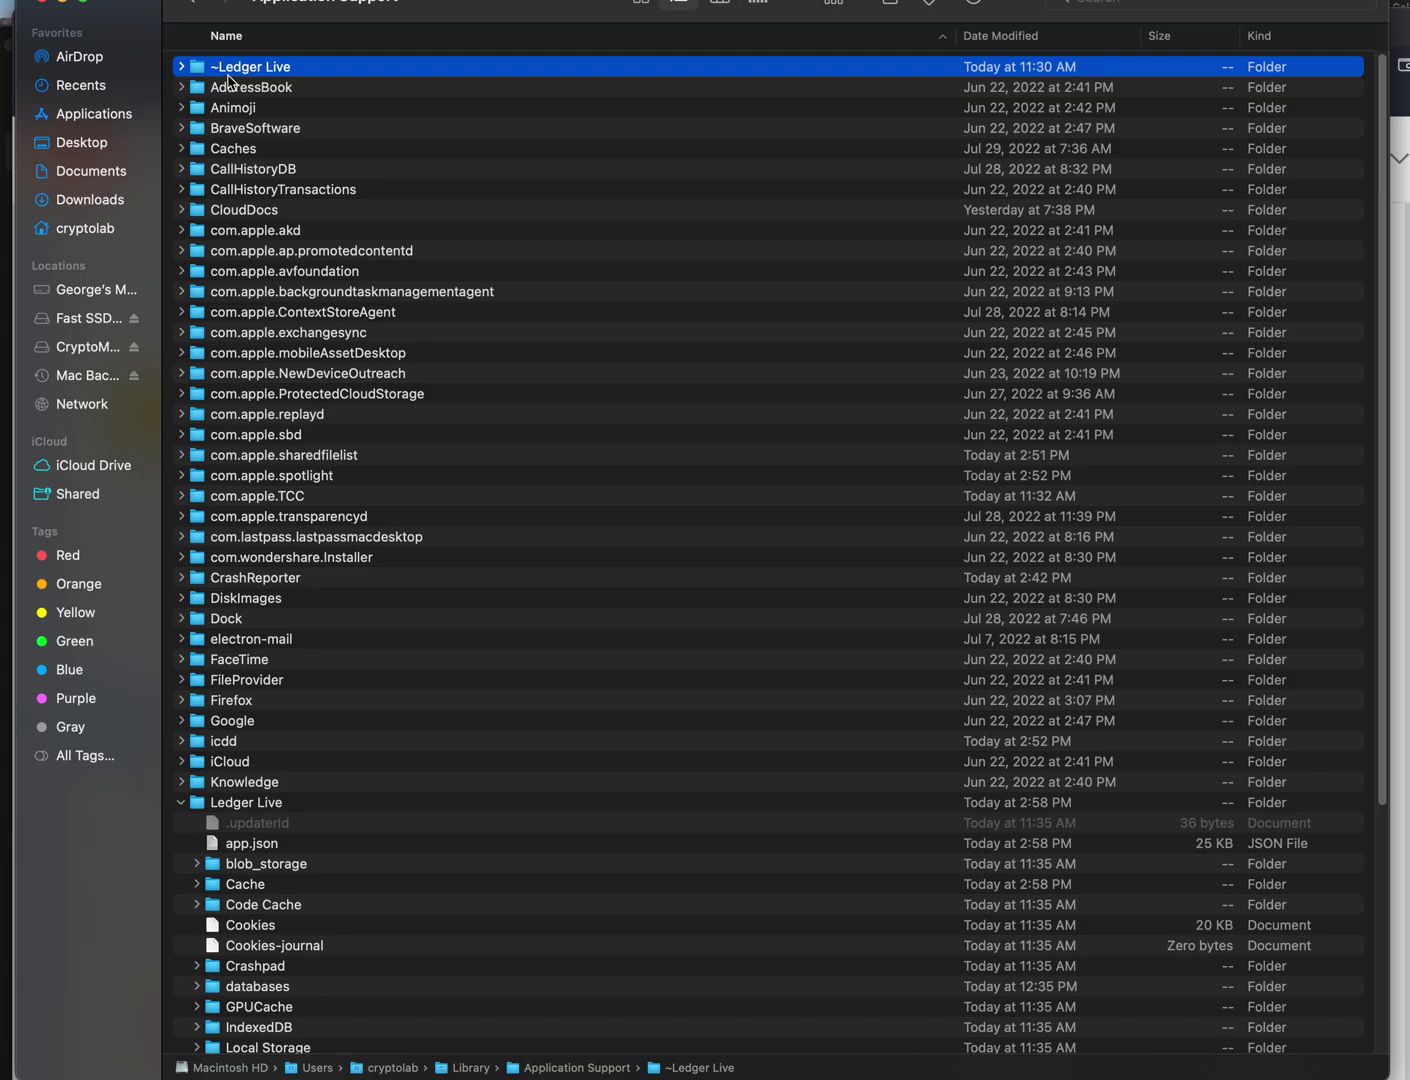
pyautogui.scroll(-10, 340, 500)
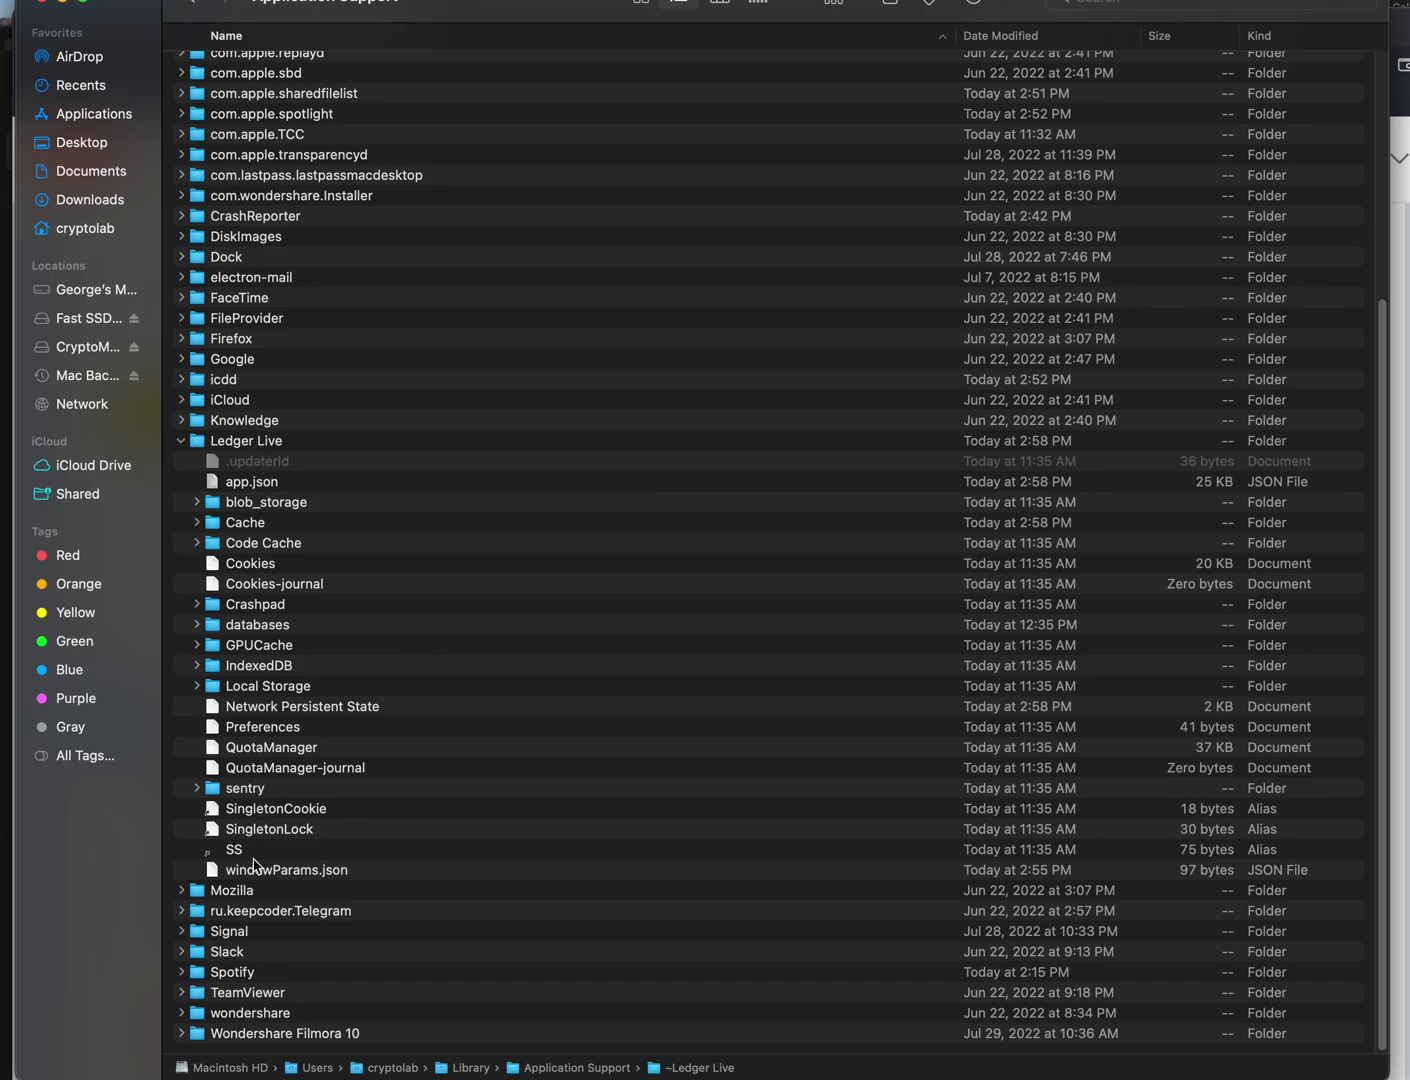
pyautogui.scroll(10, 250, 850)
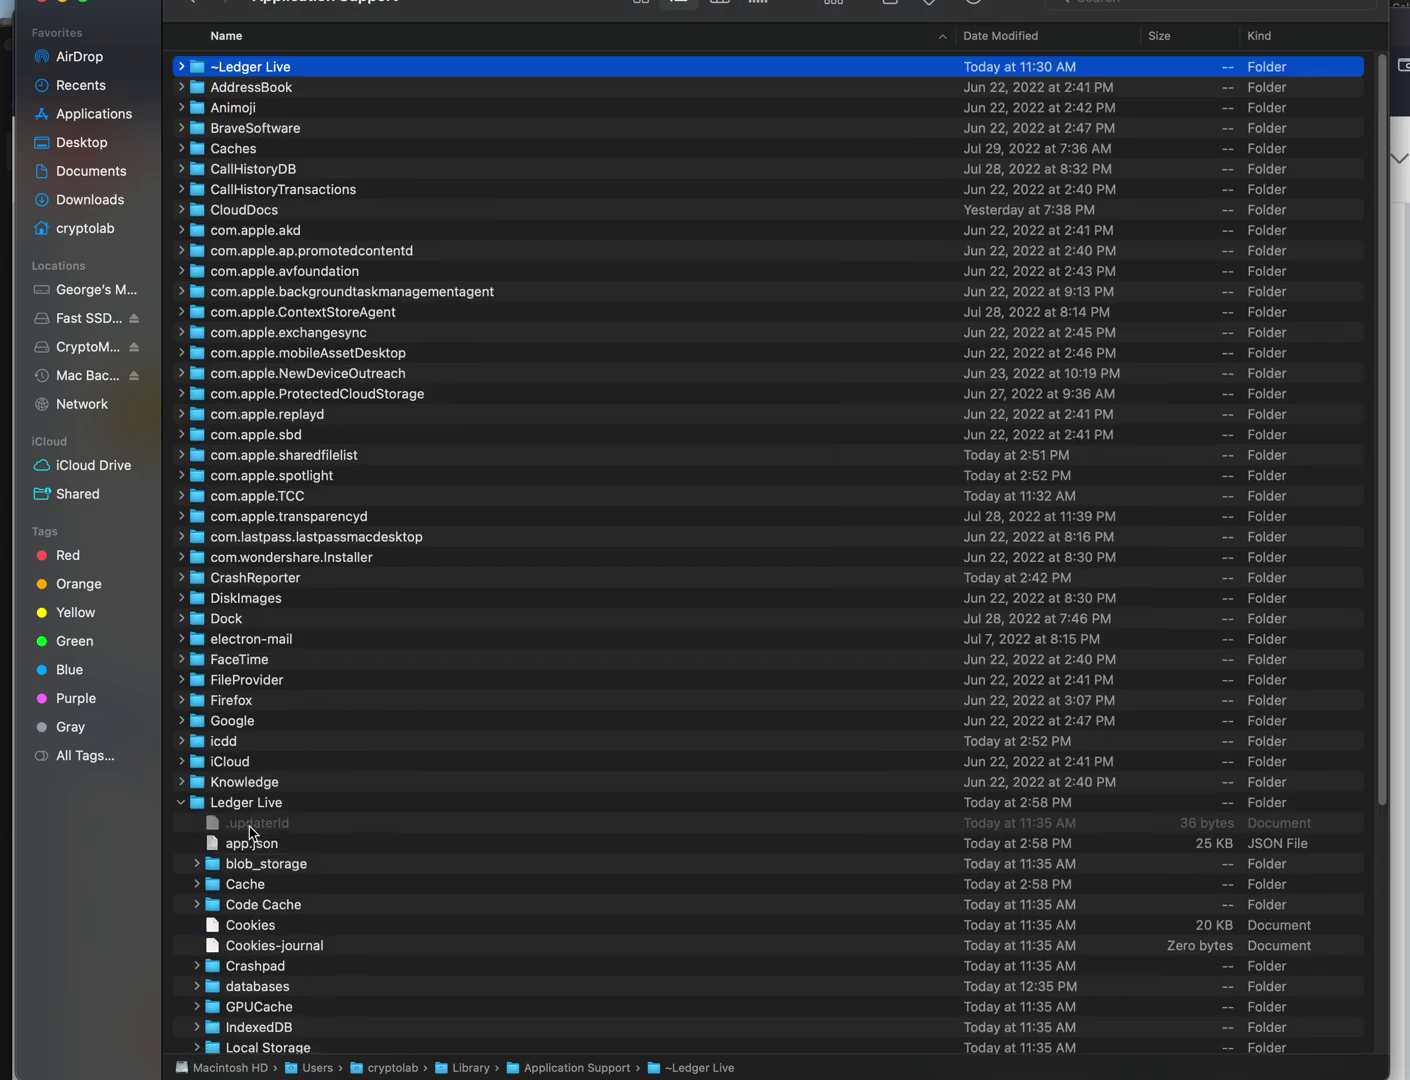
pyautogui.click(181, 67)
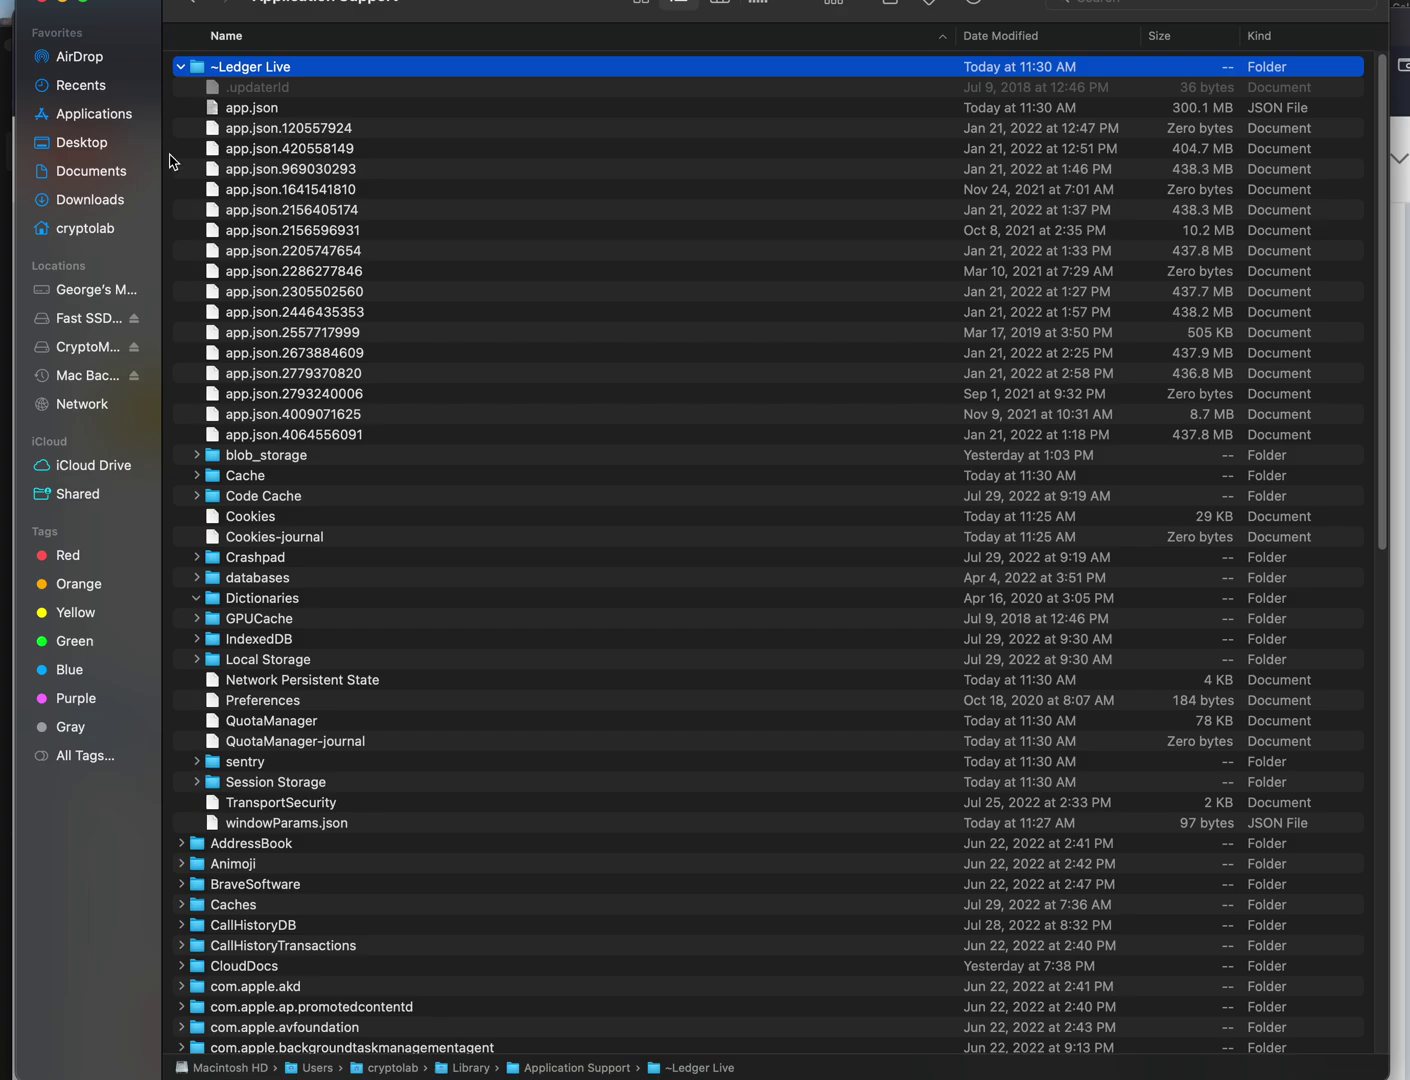
pyautogui.click(180, 66)
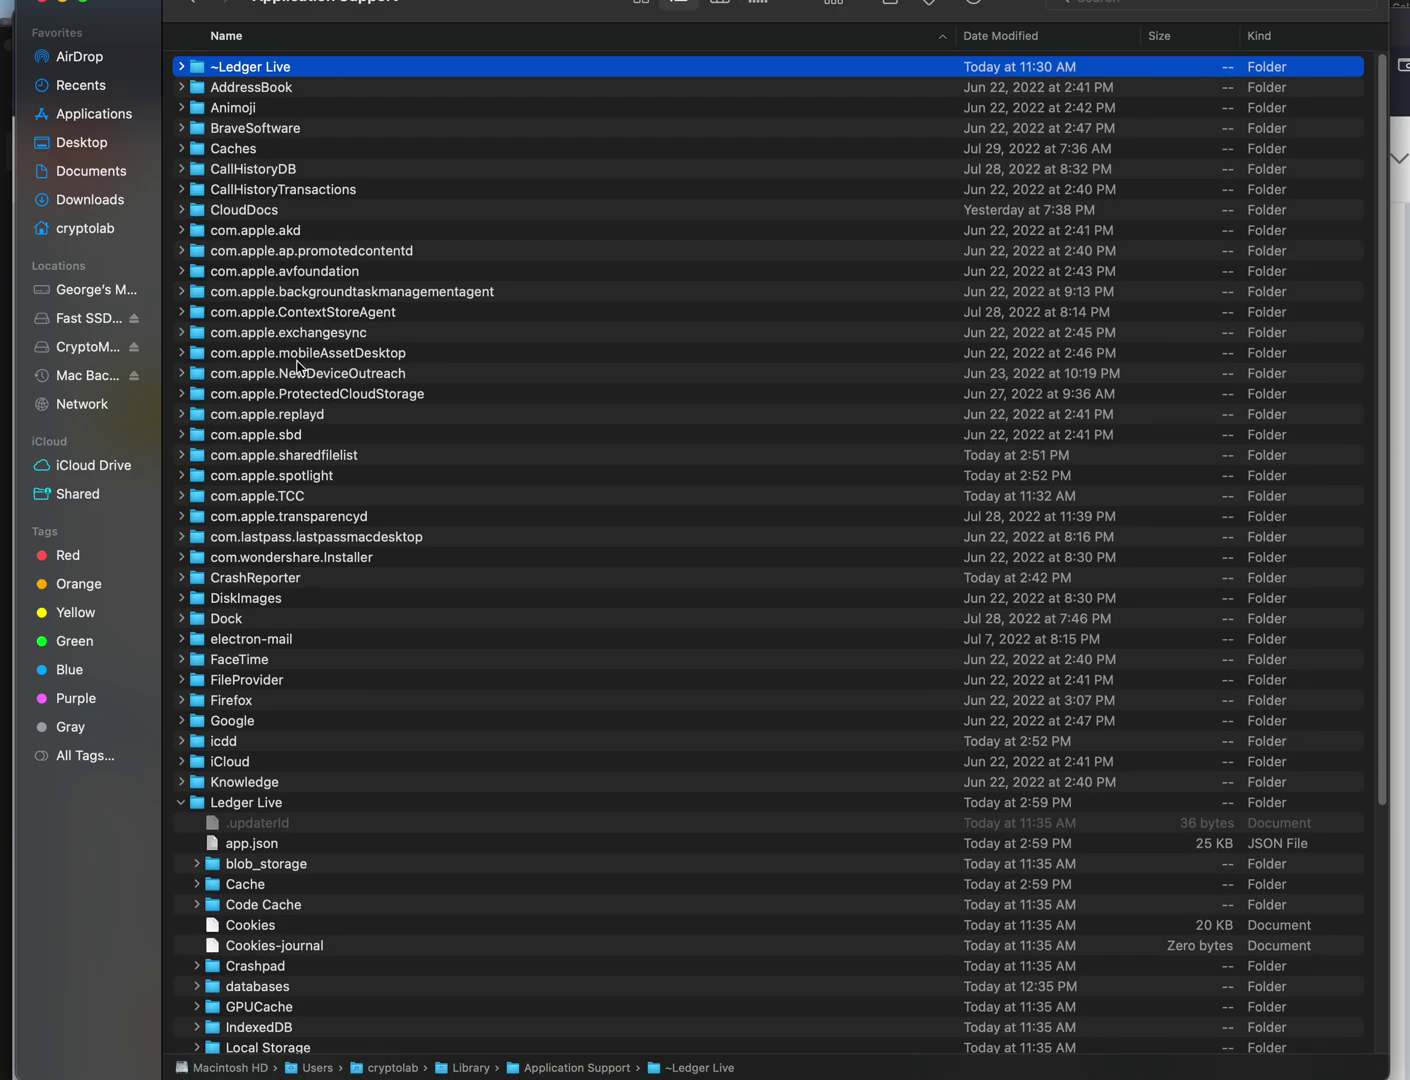
# - Check via Get Info that ~Ledger Live is 4.27 GB, then close the Info window
pyautogui.rightClick(203, 67)
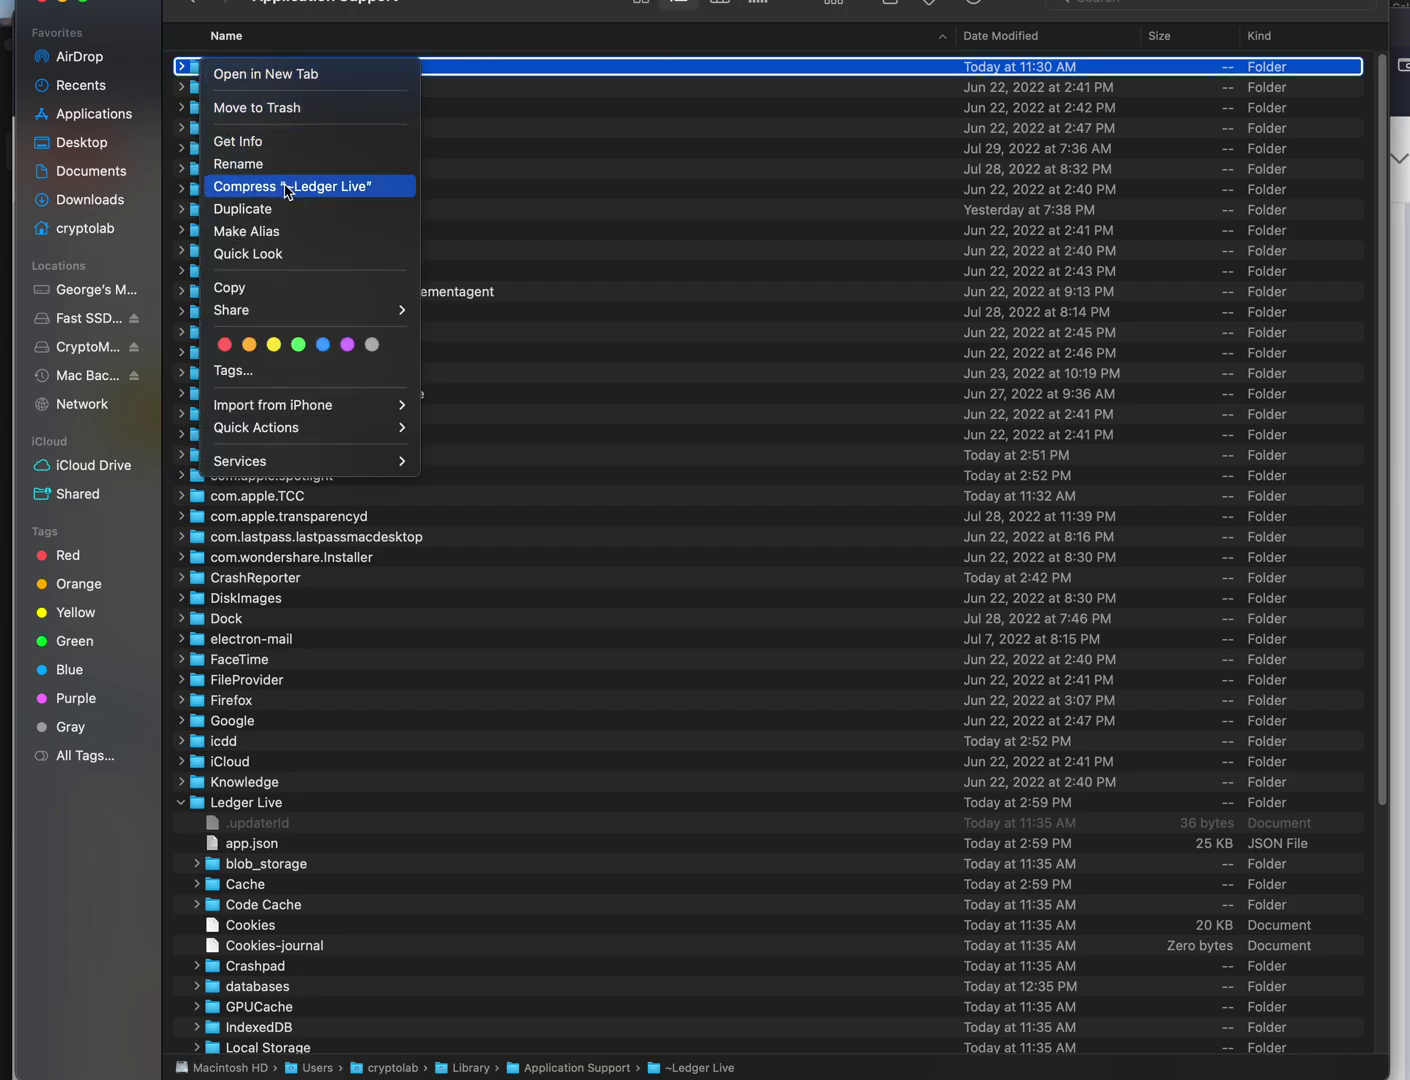
pyautogui.click(268, 141)
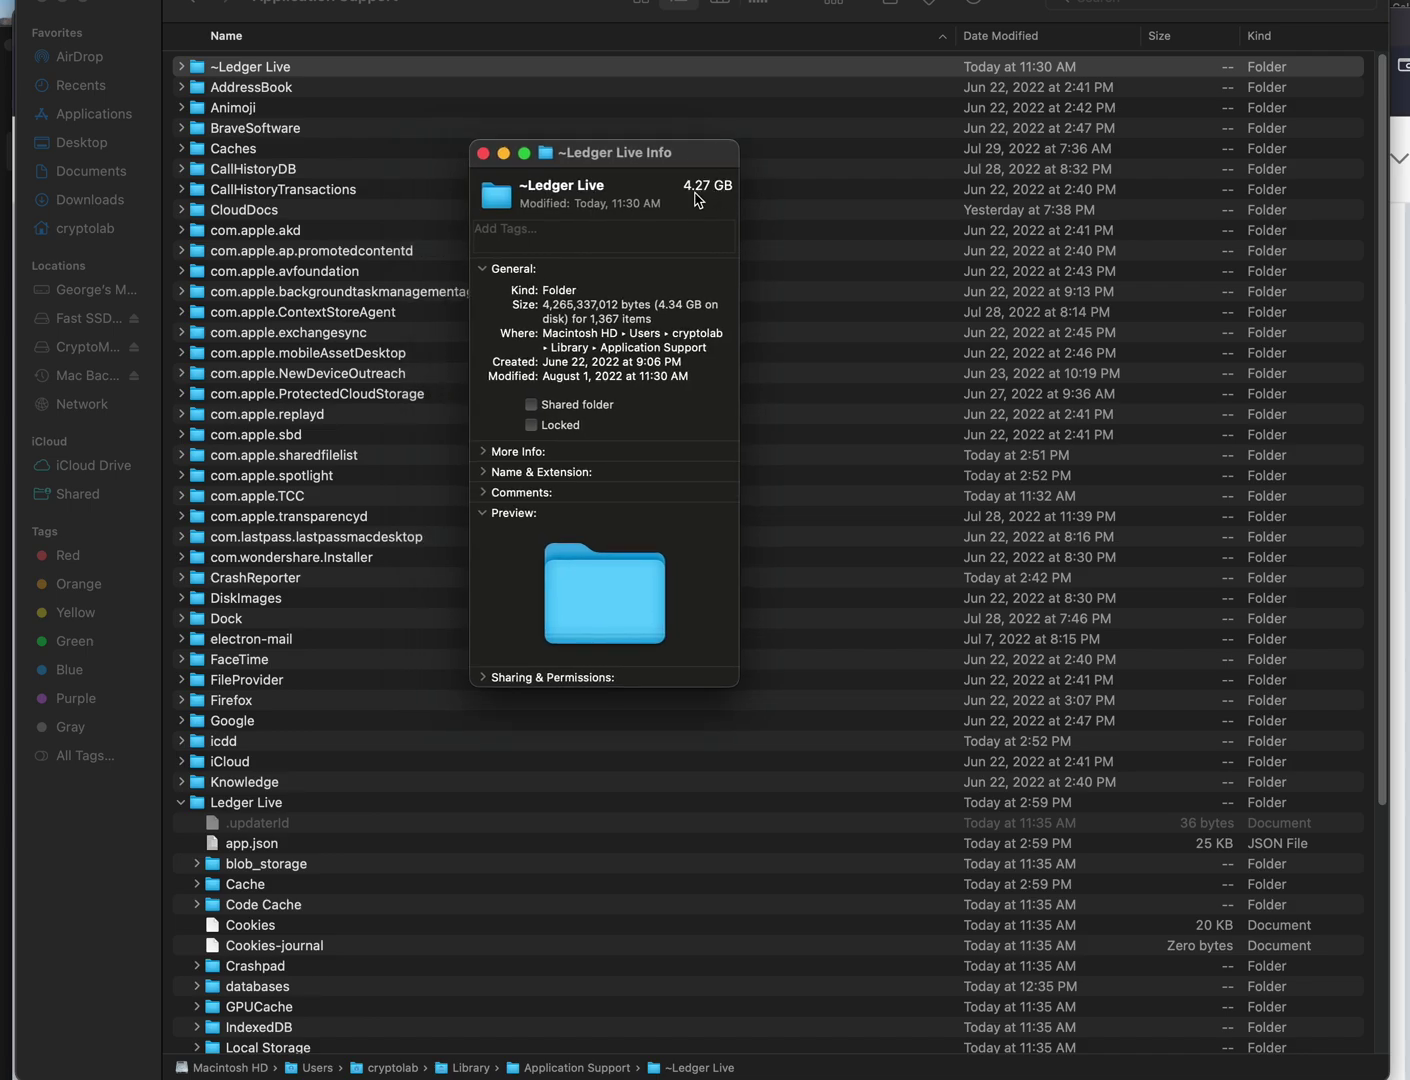
pyautogui.click(483, 152)
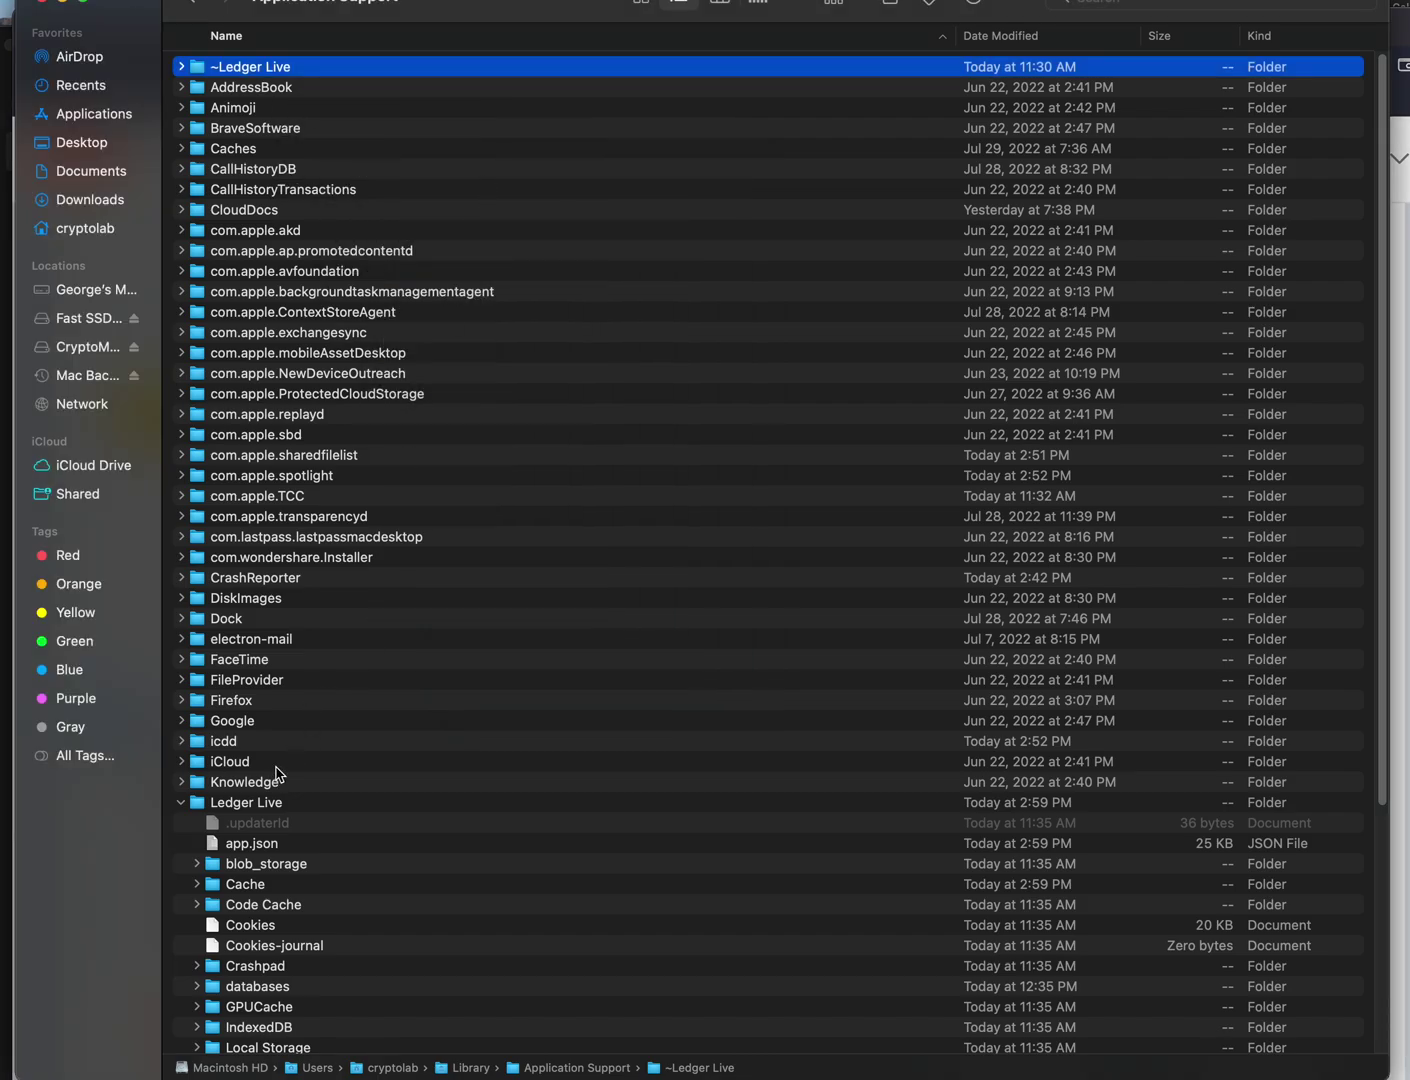
pyautogui.scroll(-1, 363, 704)
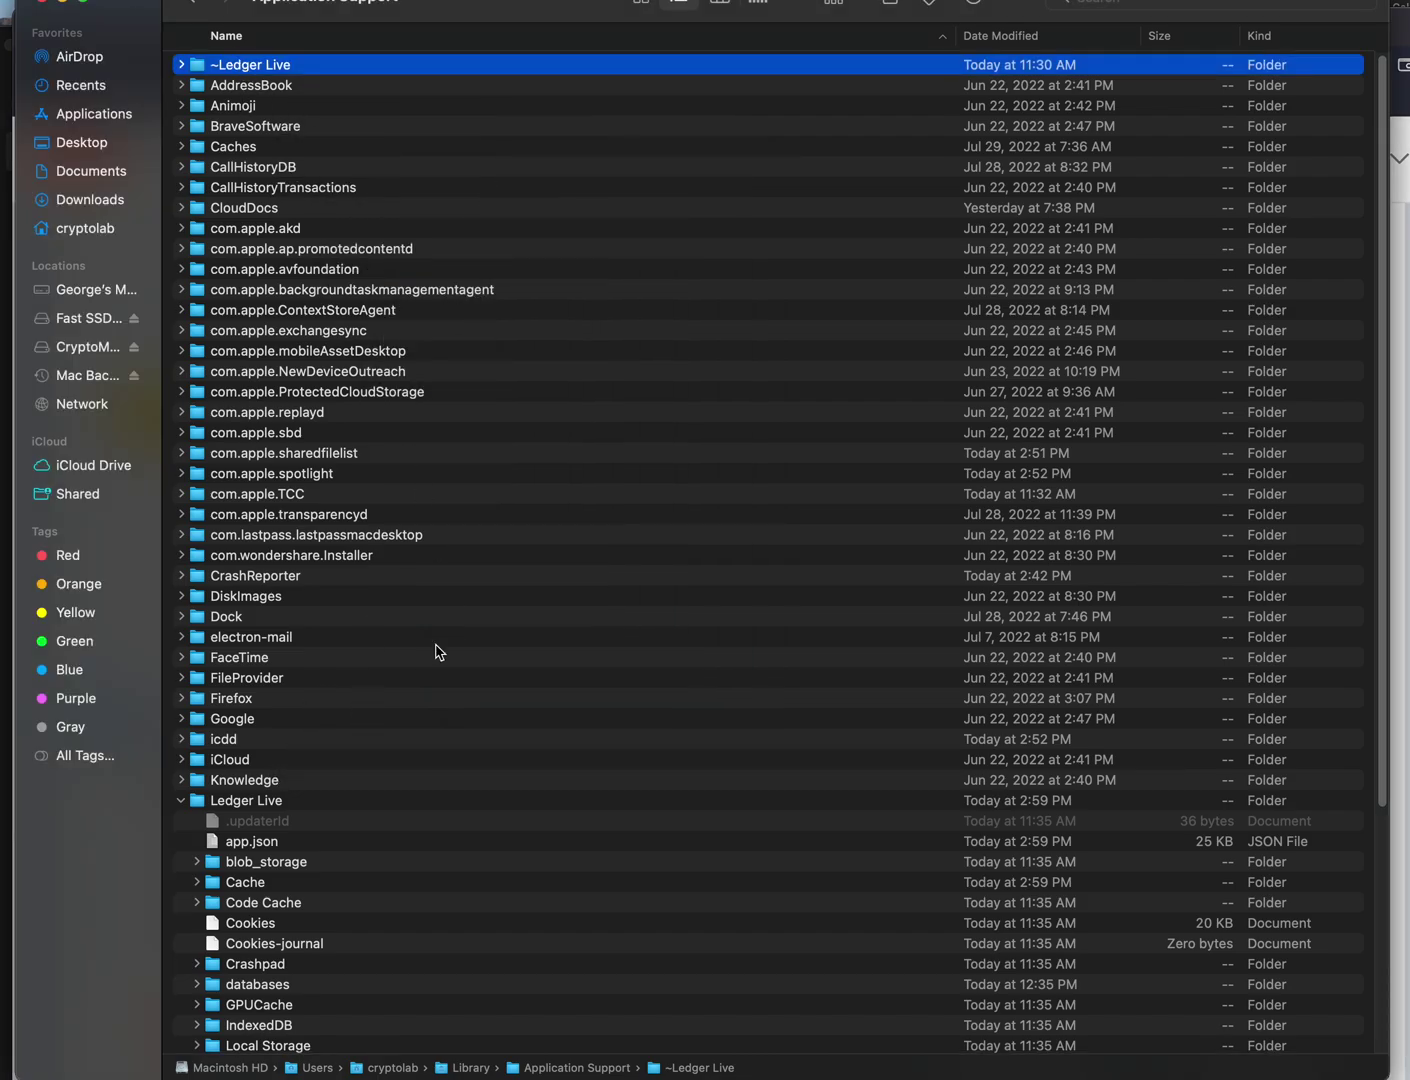
pyautogui.scroll(-5, 437, 651)
# - Check via Get Info that the Ledger Live folder is about 7.6 MB, then collapse it
pyautogui.click(205, 472)
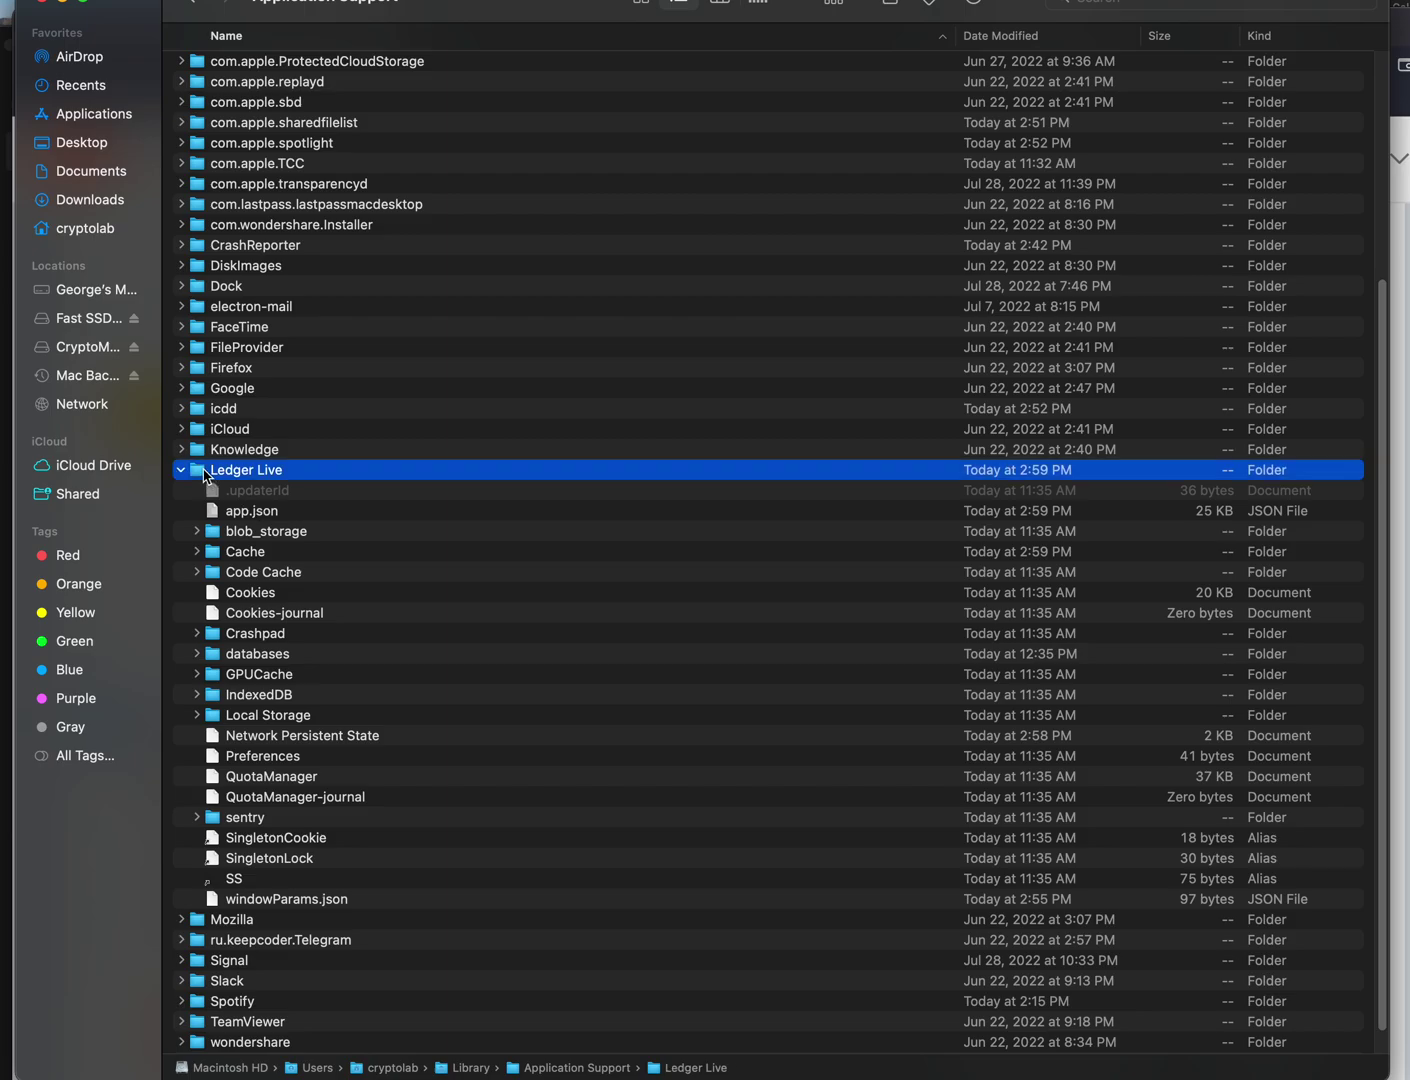
pyautogui.rightClick(205, 472)
pyautogui.click(275, 550)
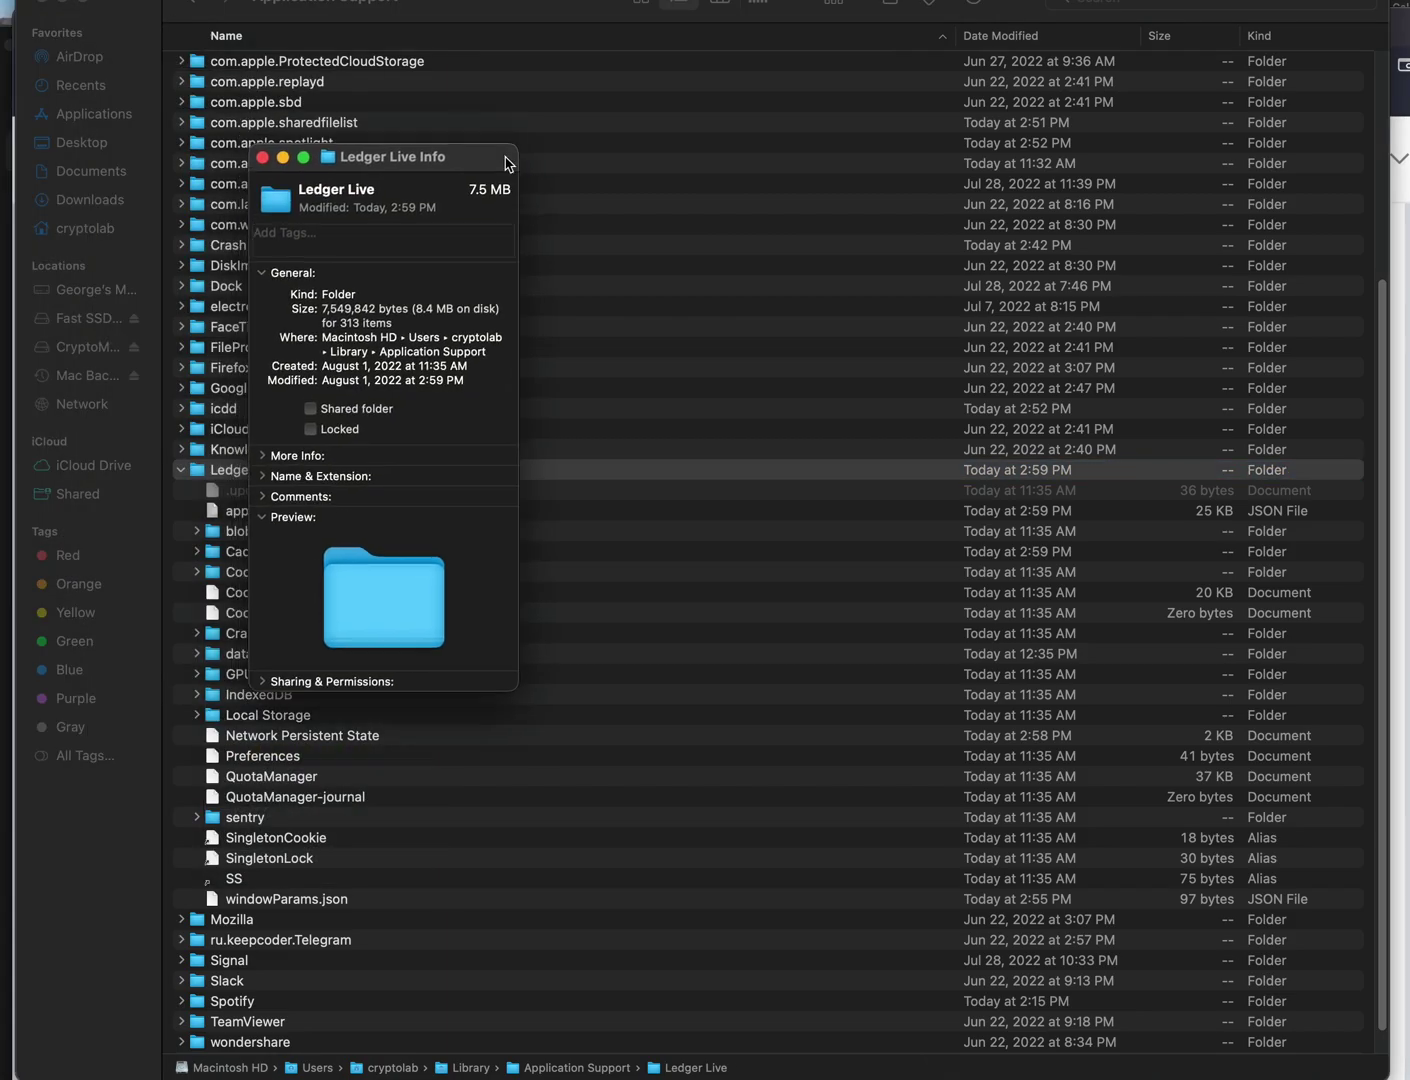
pyautogui.moveTo(513, 157); pyautogui.dragTo(599, 197)
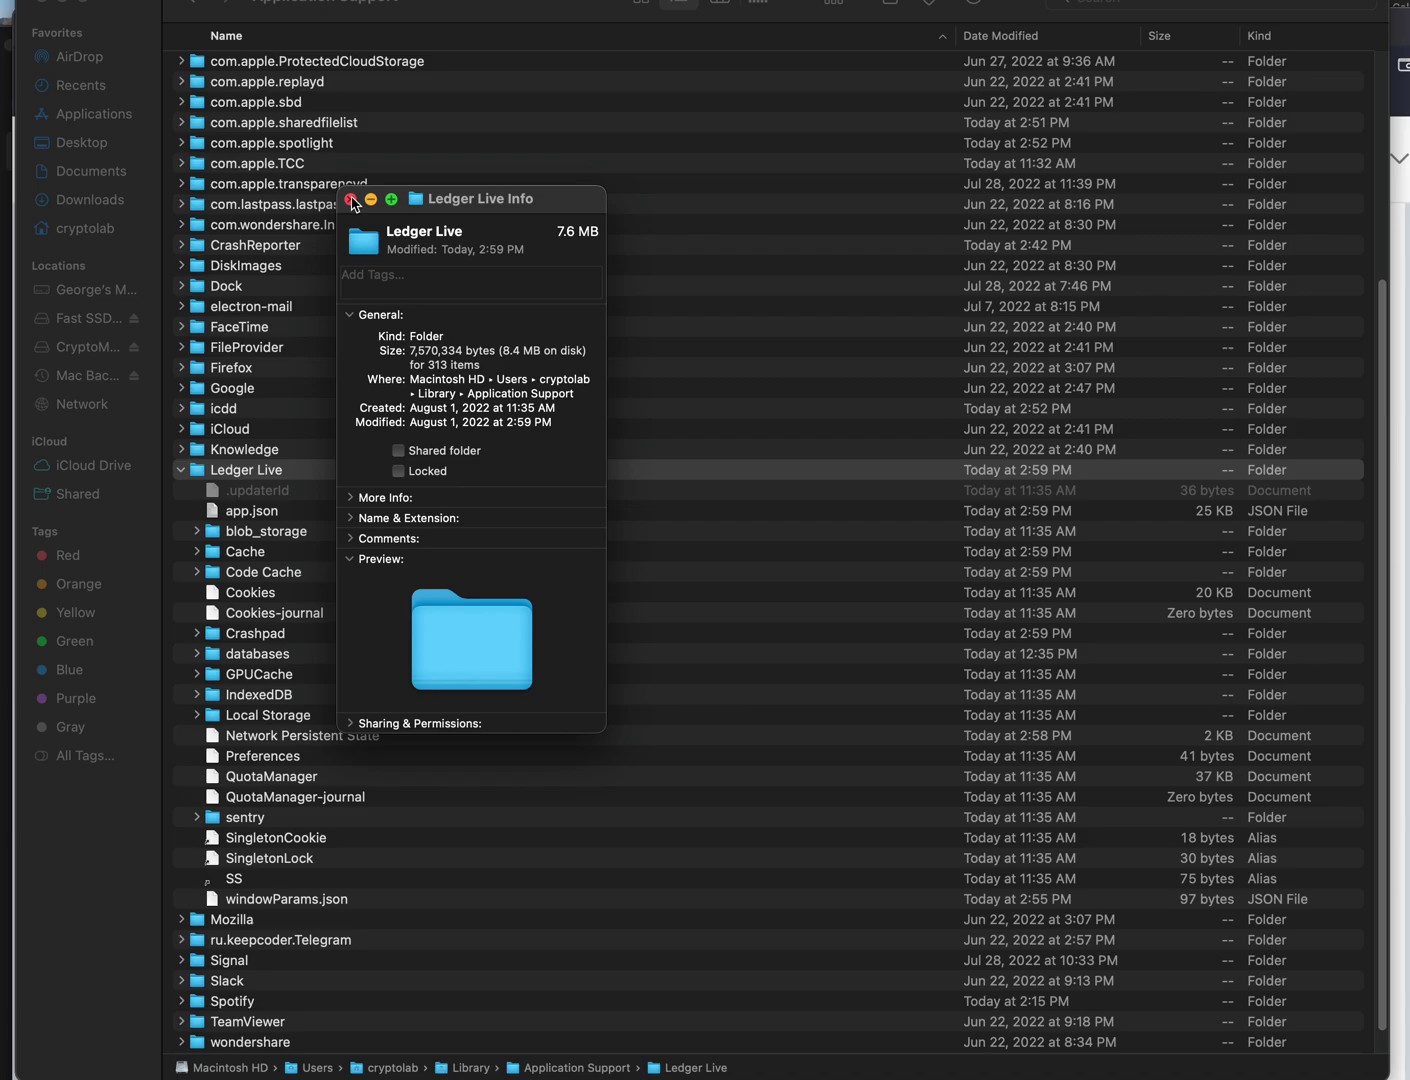
pyautogui.click(350, 199)
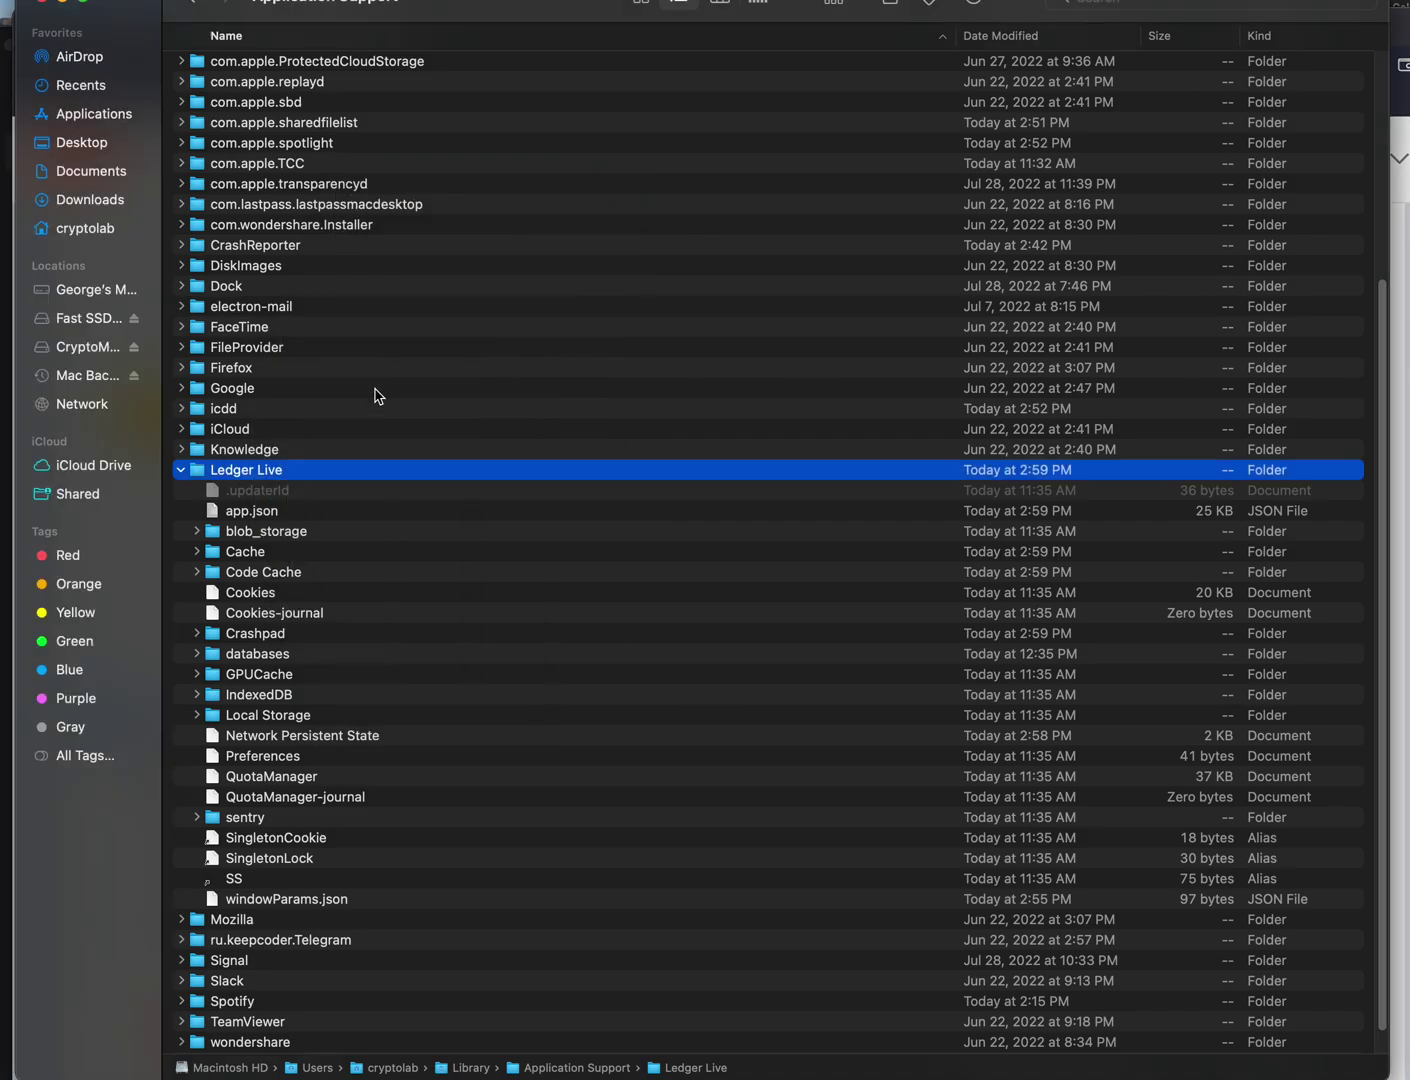
pyautogui.scroll(-1, 428, 558)
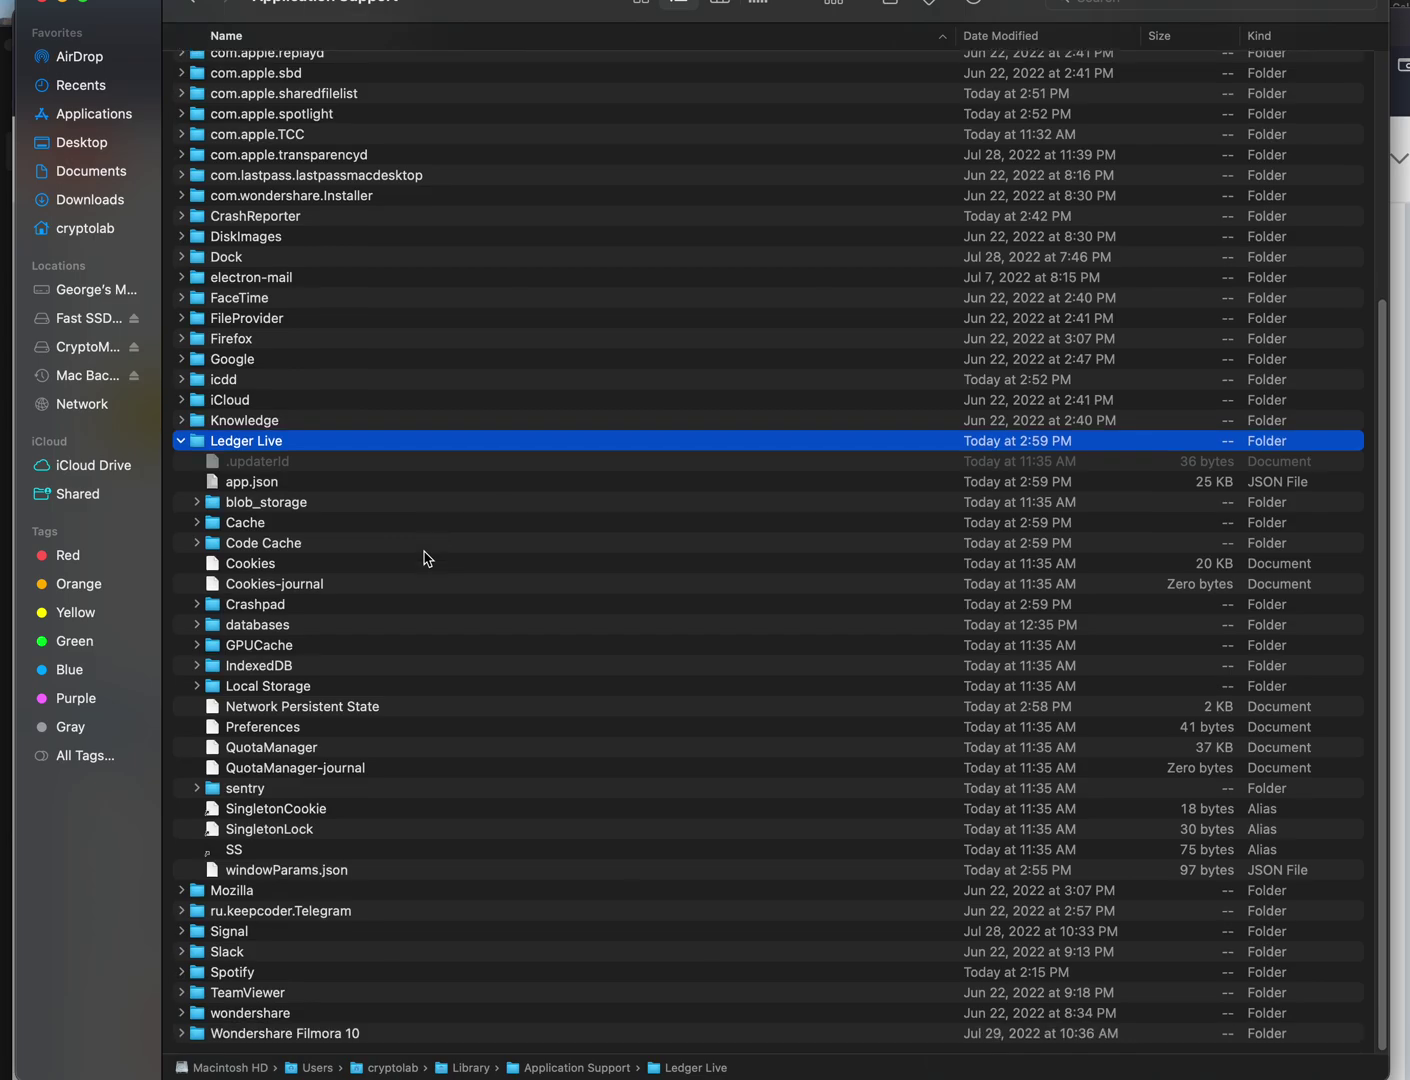
pyautogui.click(181, 441)
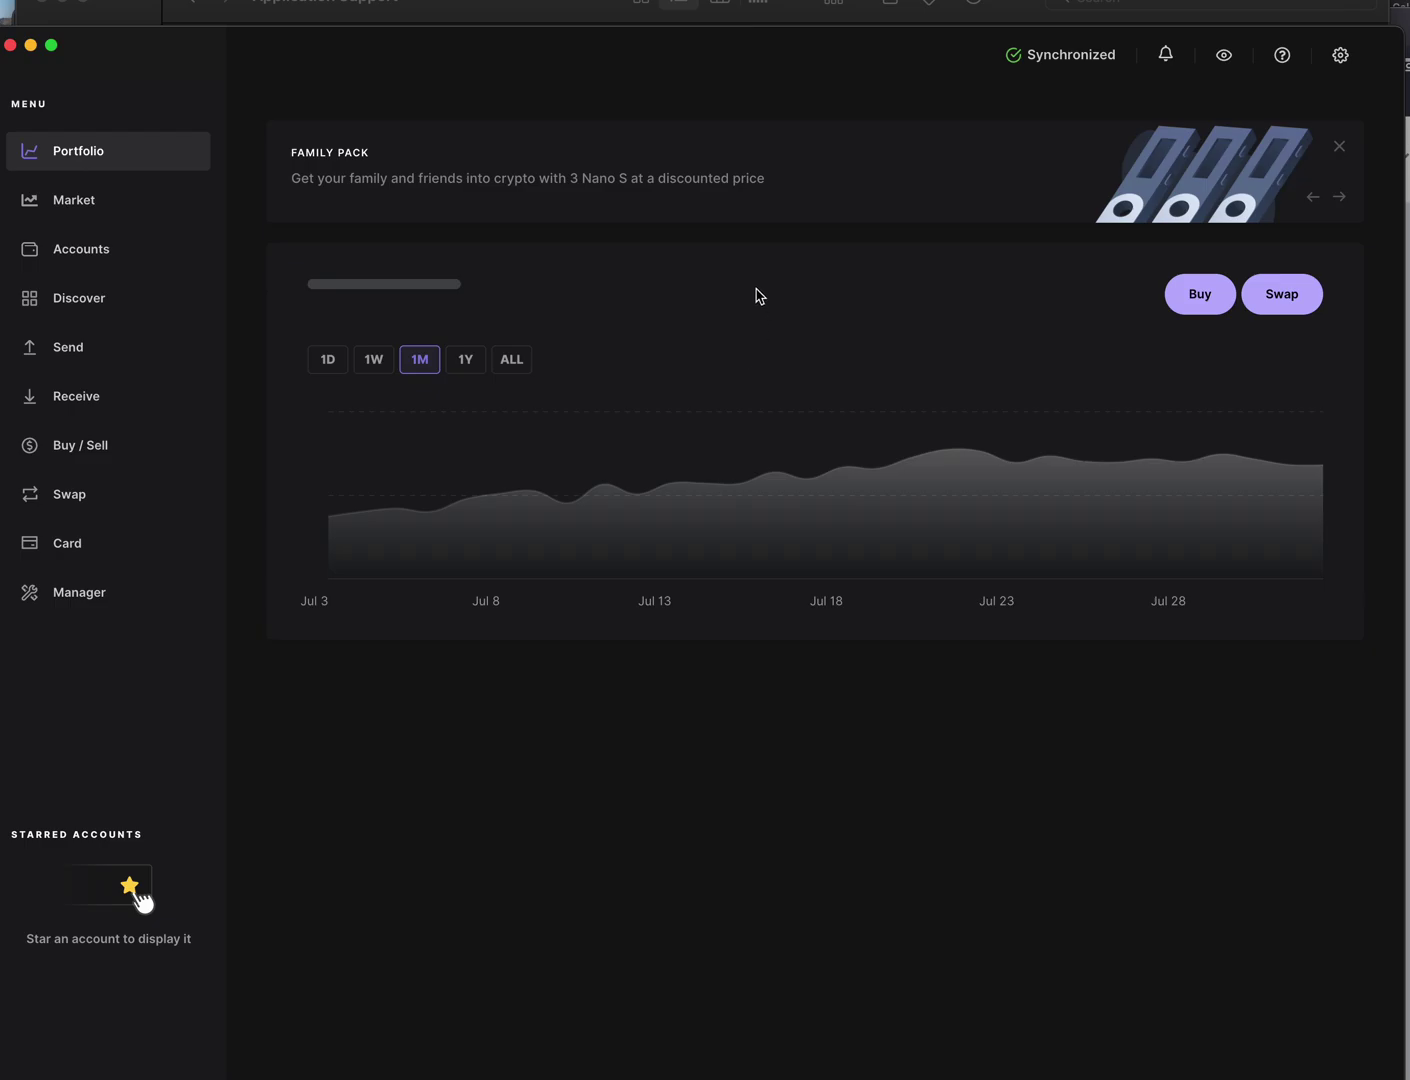
# - Confirm Ledger Live version 2.45.0 in Settings, review Help's Clear cache option, then switch to Windows
pyautogui.click(1340, 58)
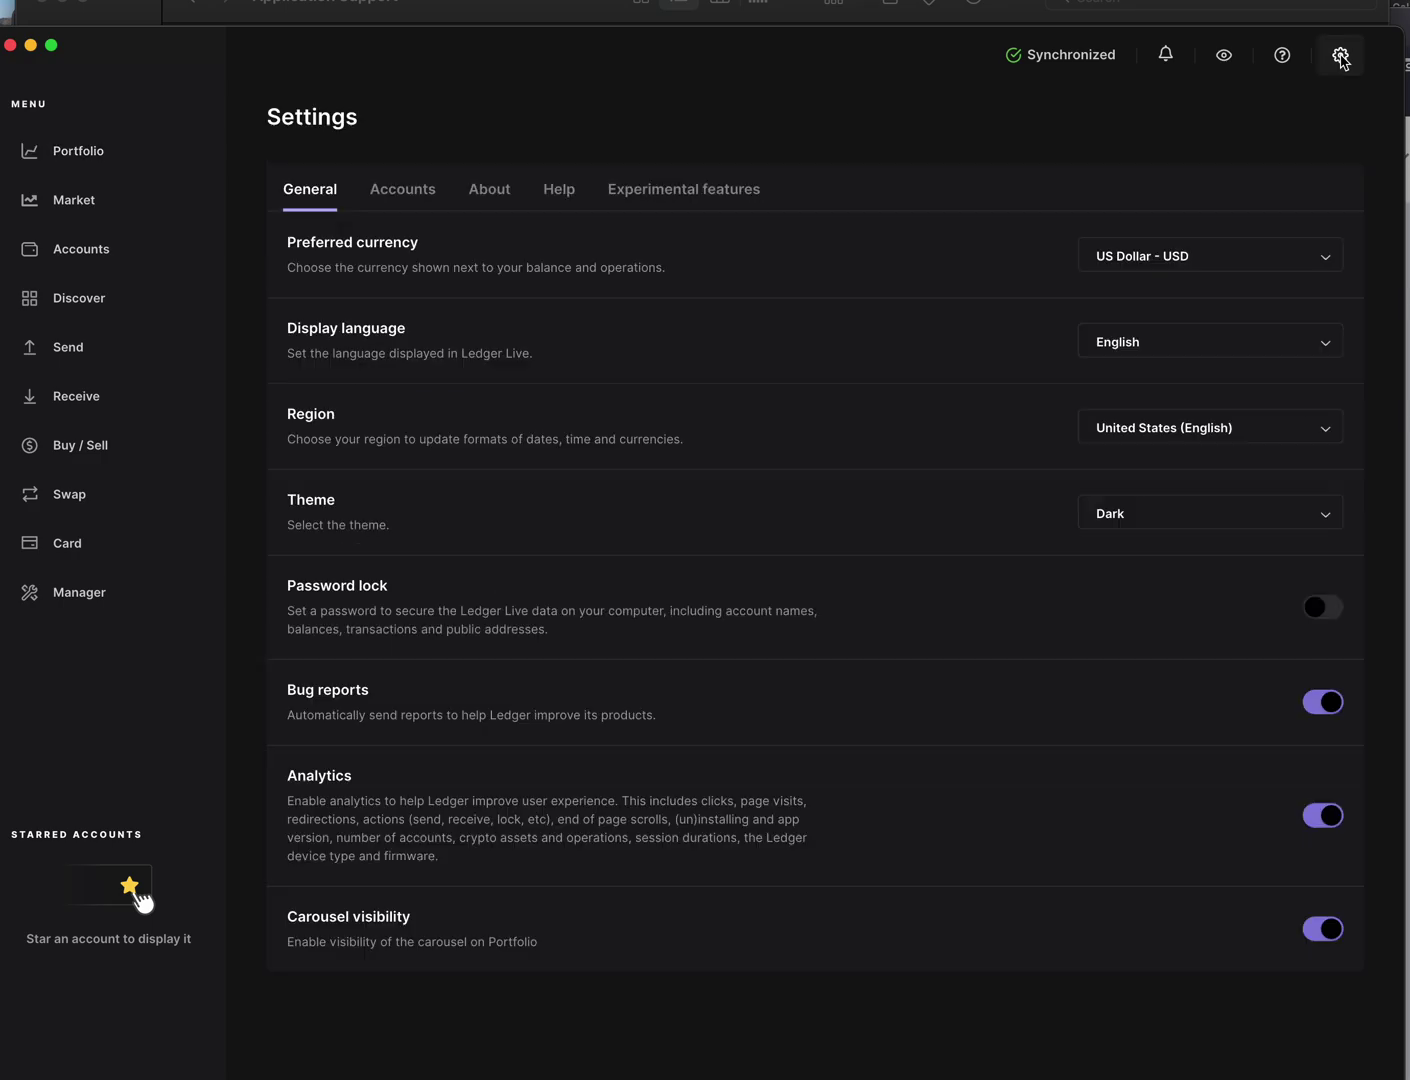
pyautogui.click(497, 193)
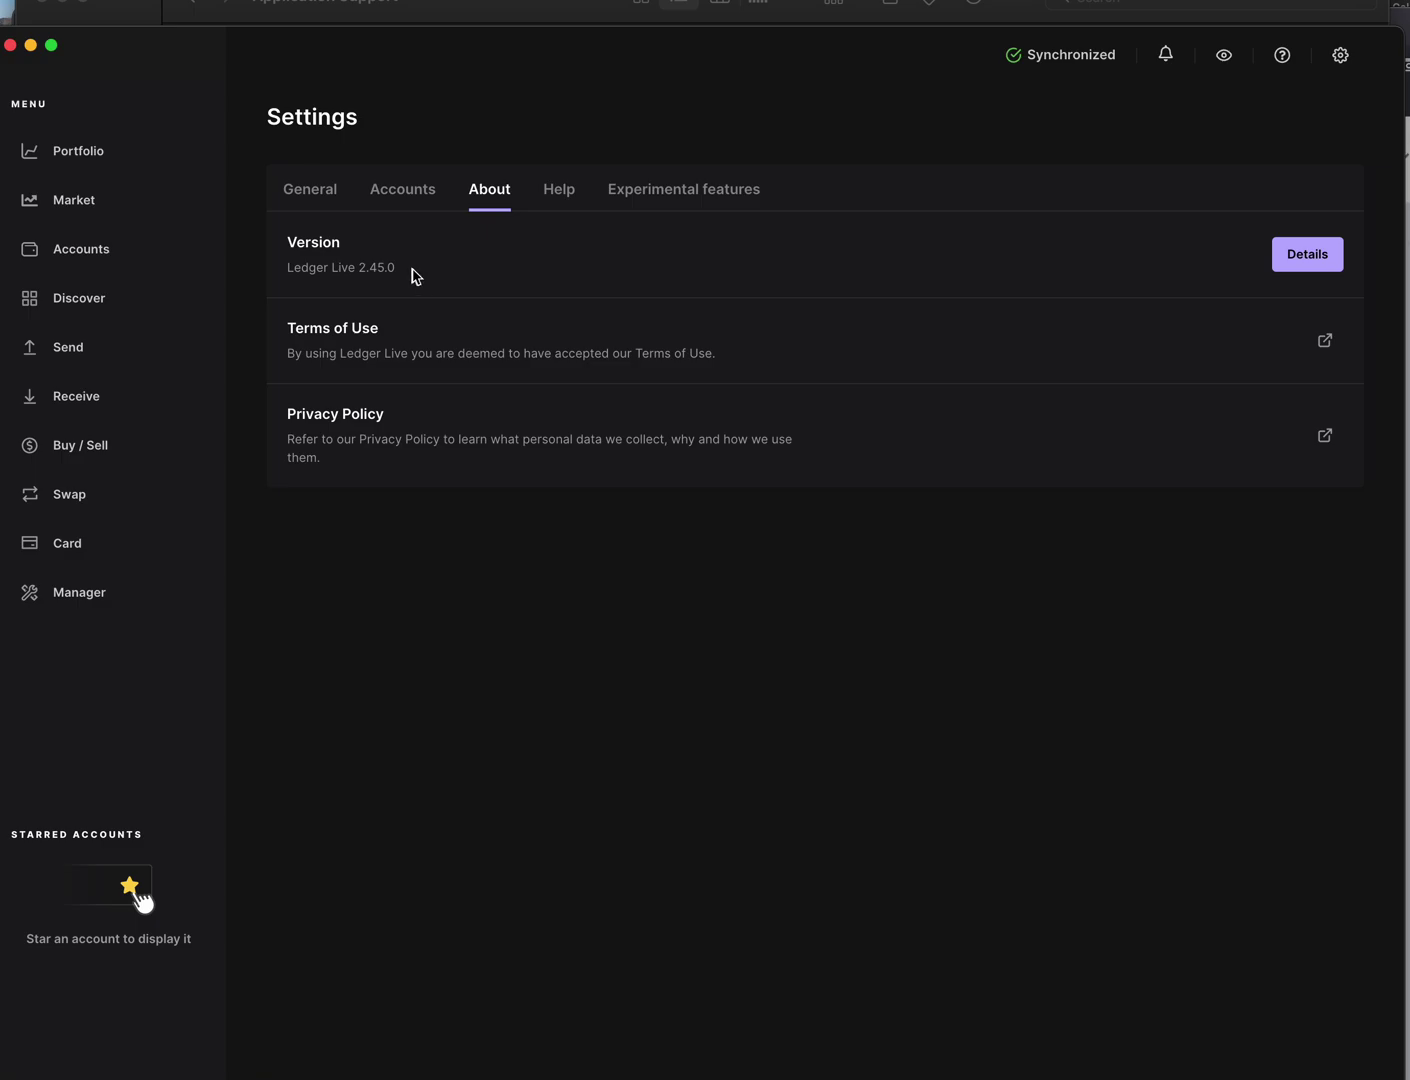
pyautogui.click(566, 194)
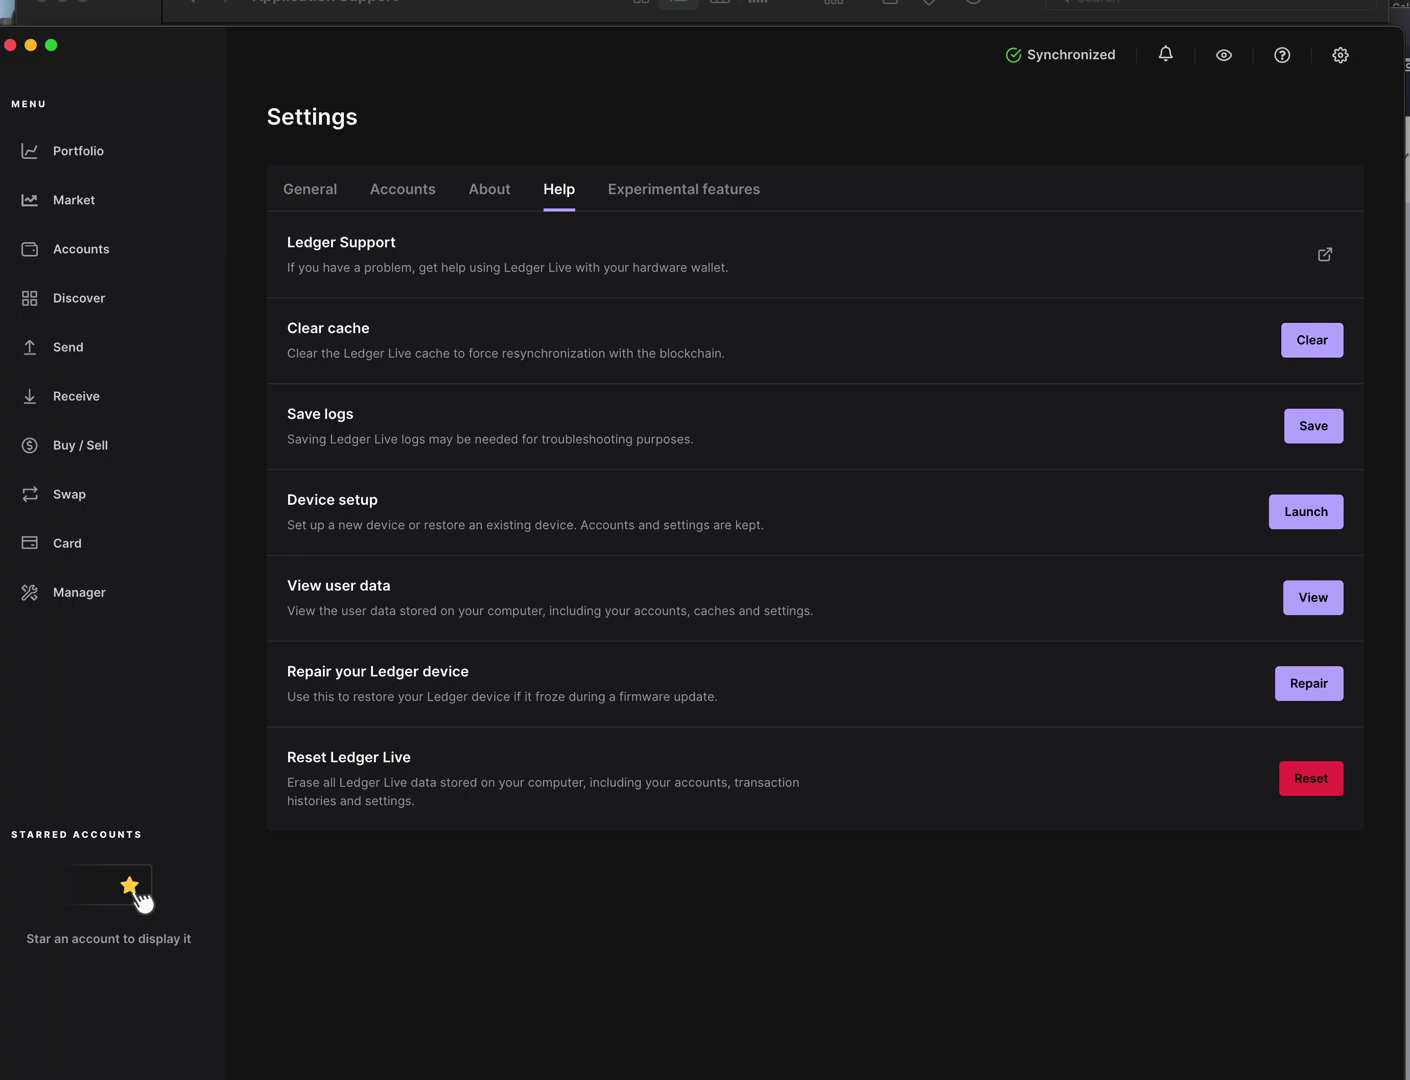
pyautogui.press('super+Tab')
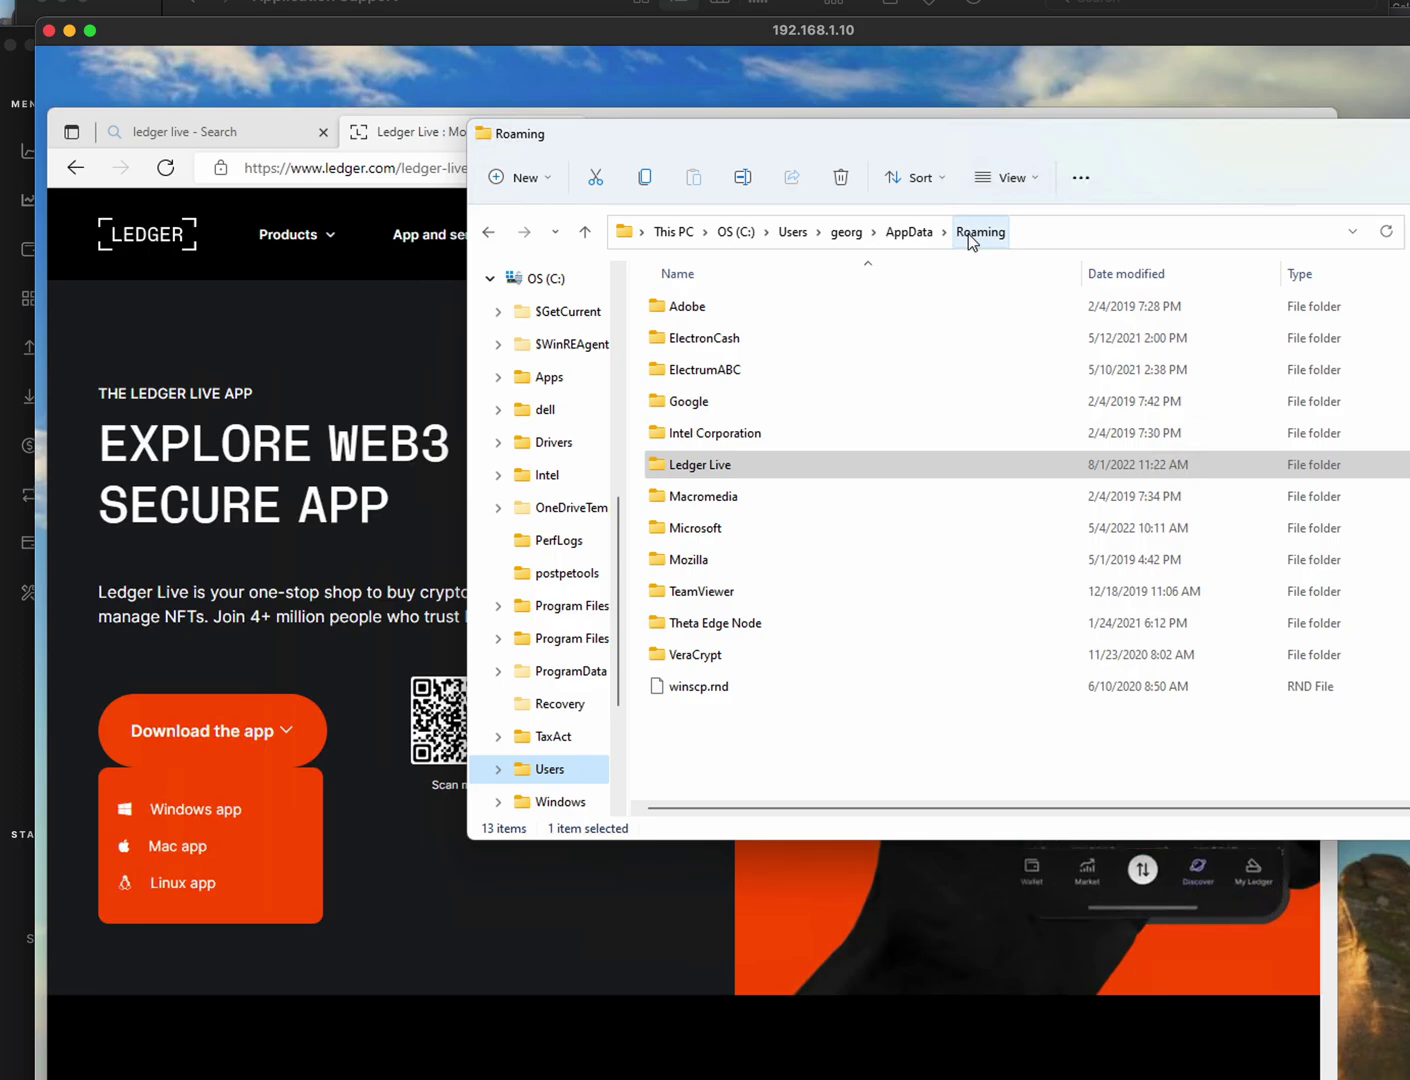
# - Show the full AppData\Roaming path, then open the Ledger Live folder listing 19 items
pyautogui.click(1046, 236)
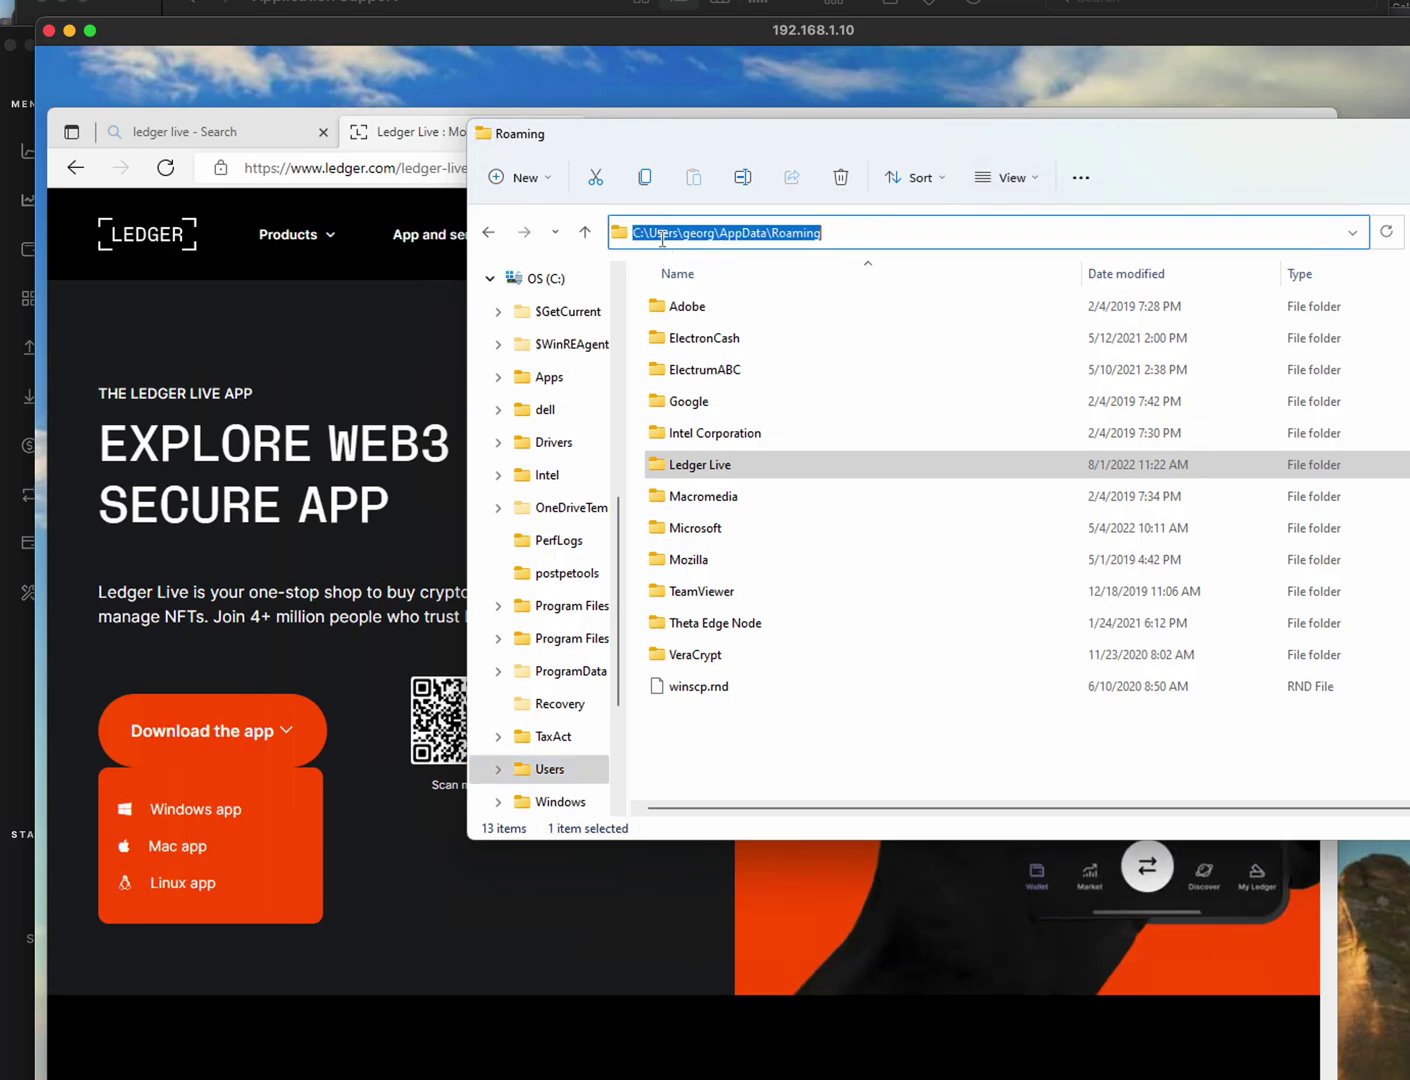
pyautogui.click(839, 231)
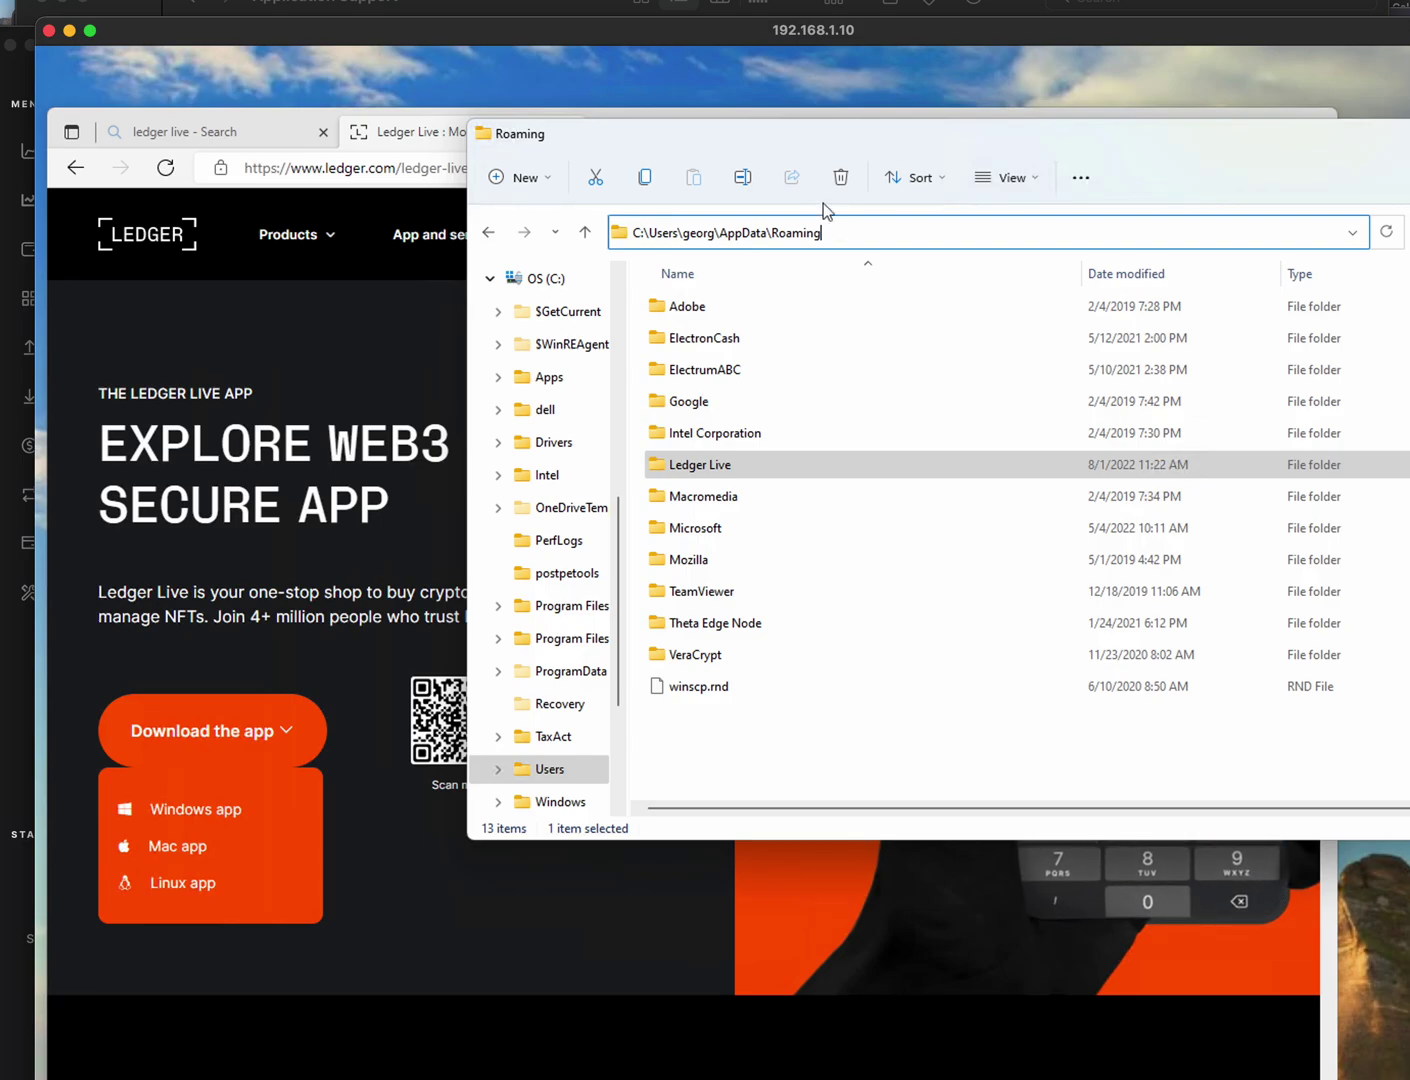
pyautogui.moveTo(697, 471)
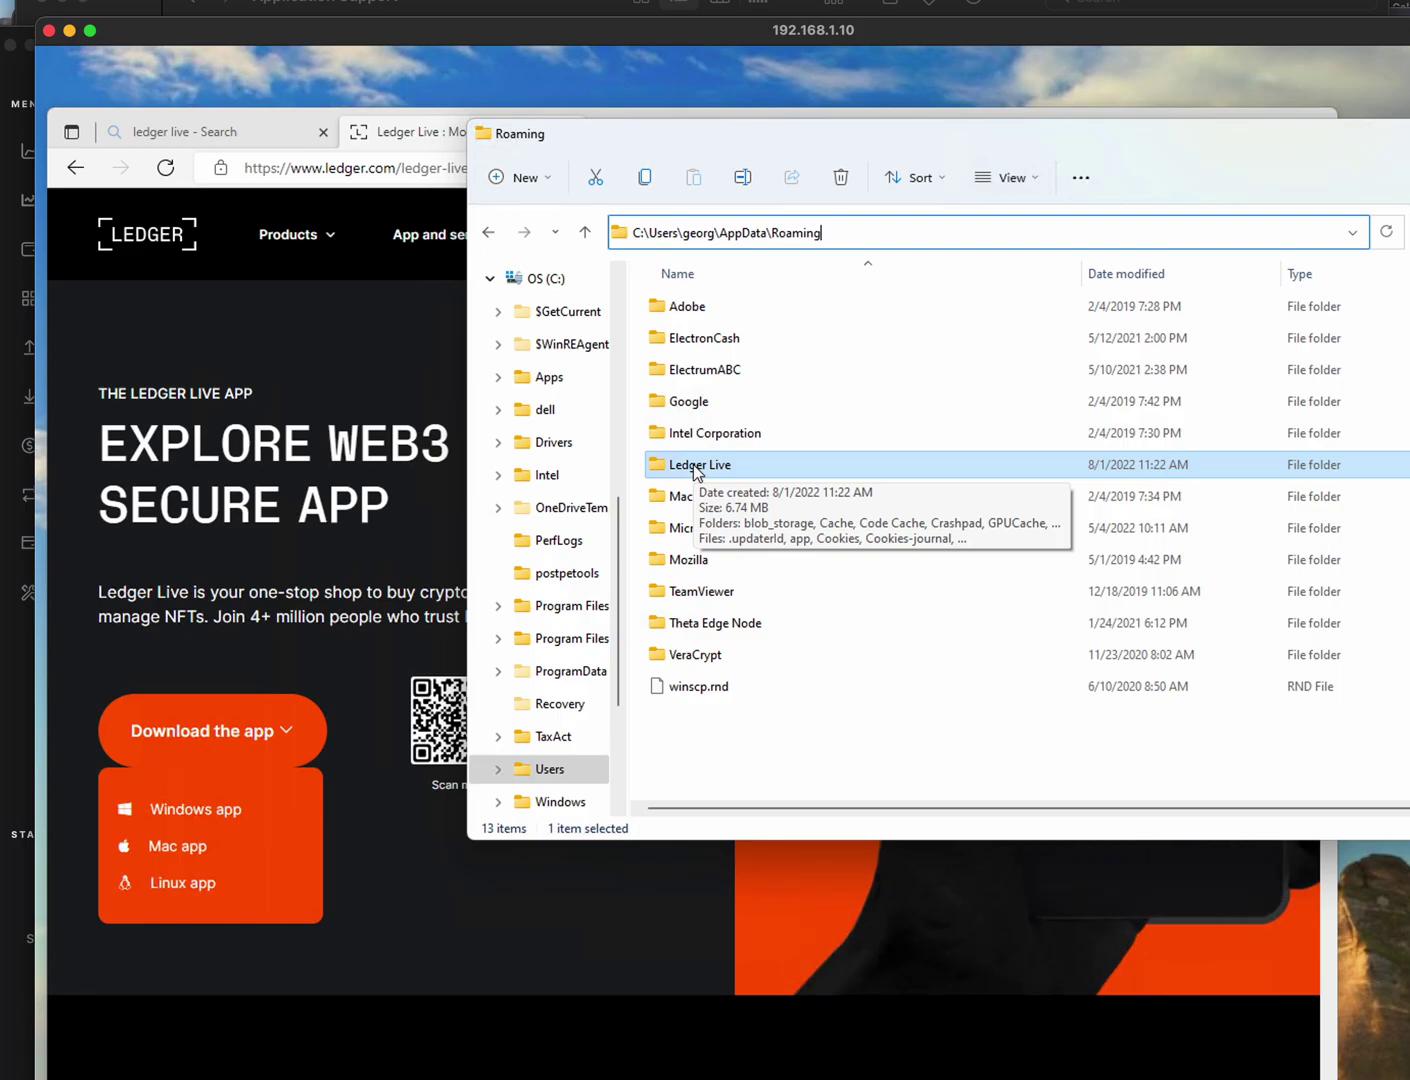
pyautogui.doubleClick(697, 466)
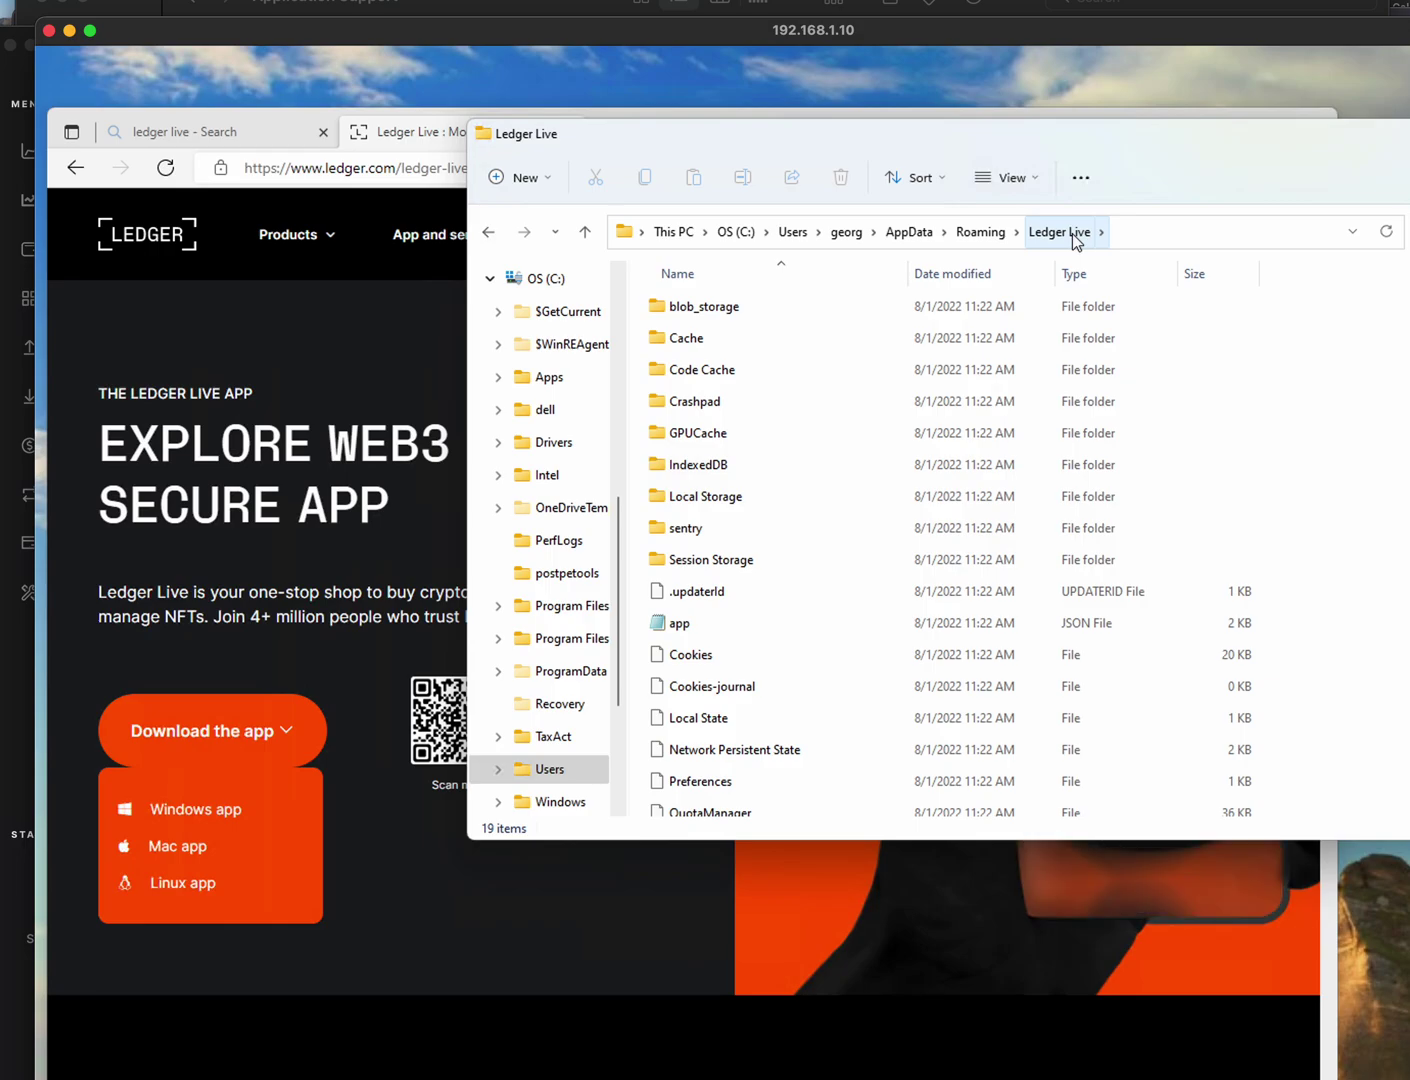
# - Go up to the AppData Roaming folder in File Explorer, then return to Ledger Live's Help settings
pyautogui.scroll(-3, 850, 714)
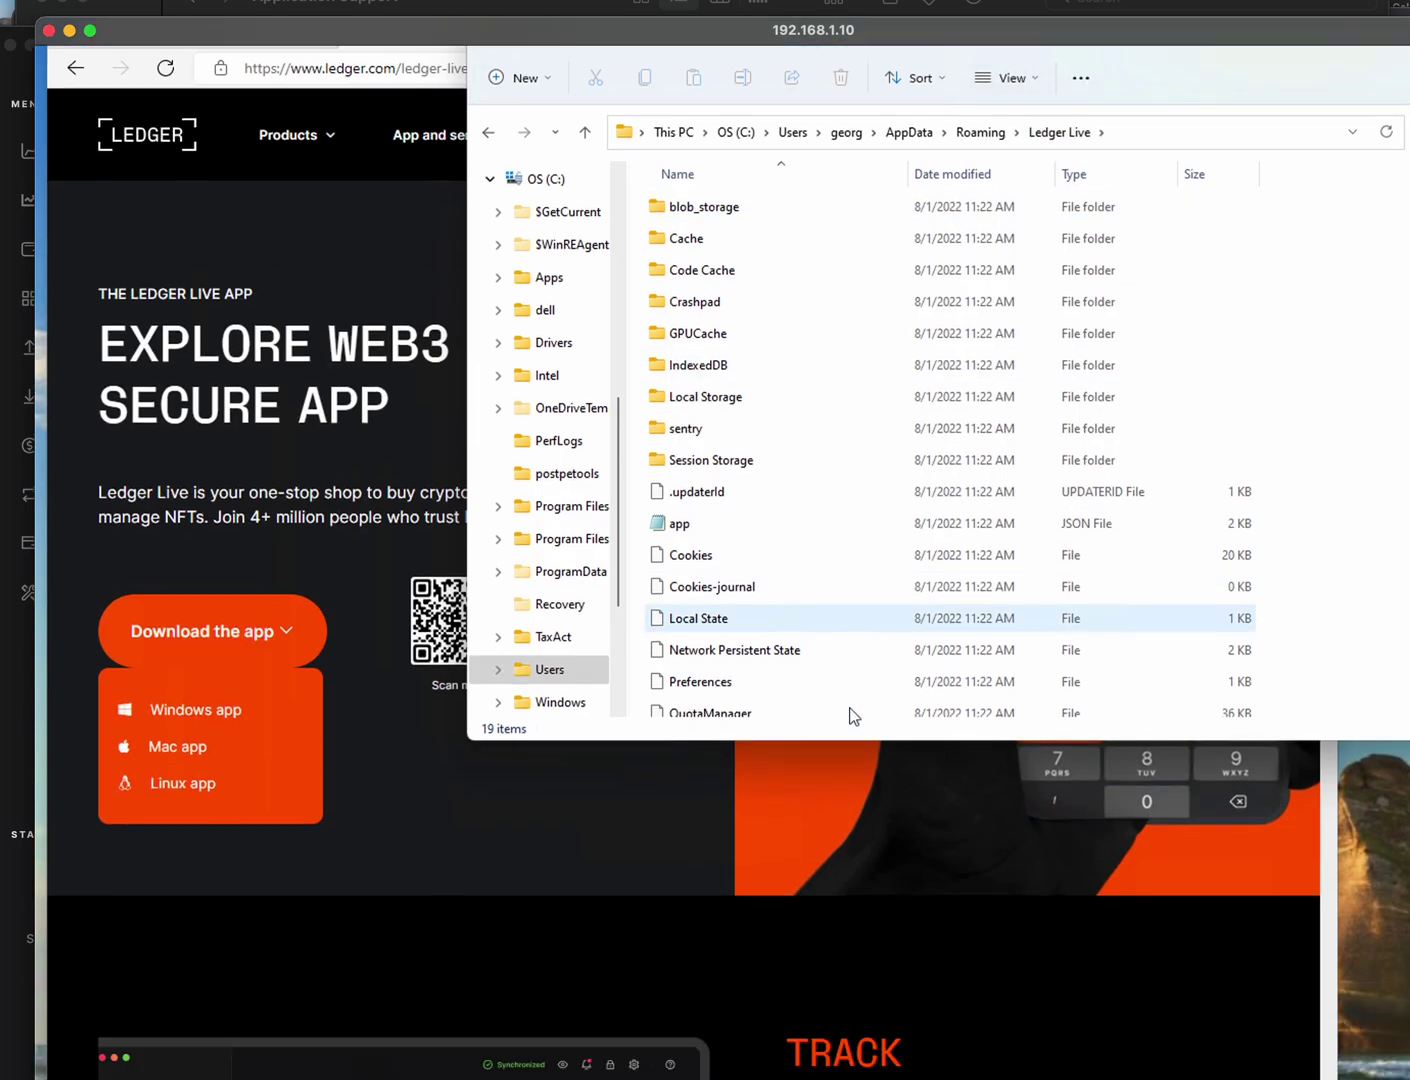
pyautogui.scroll(2, 838, 568)
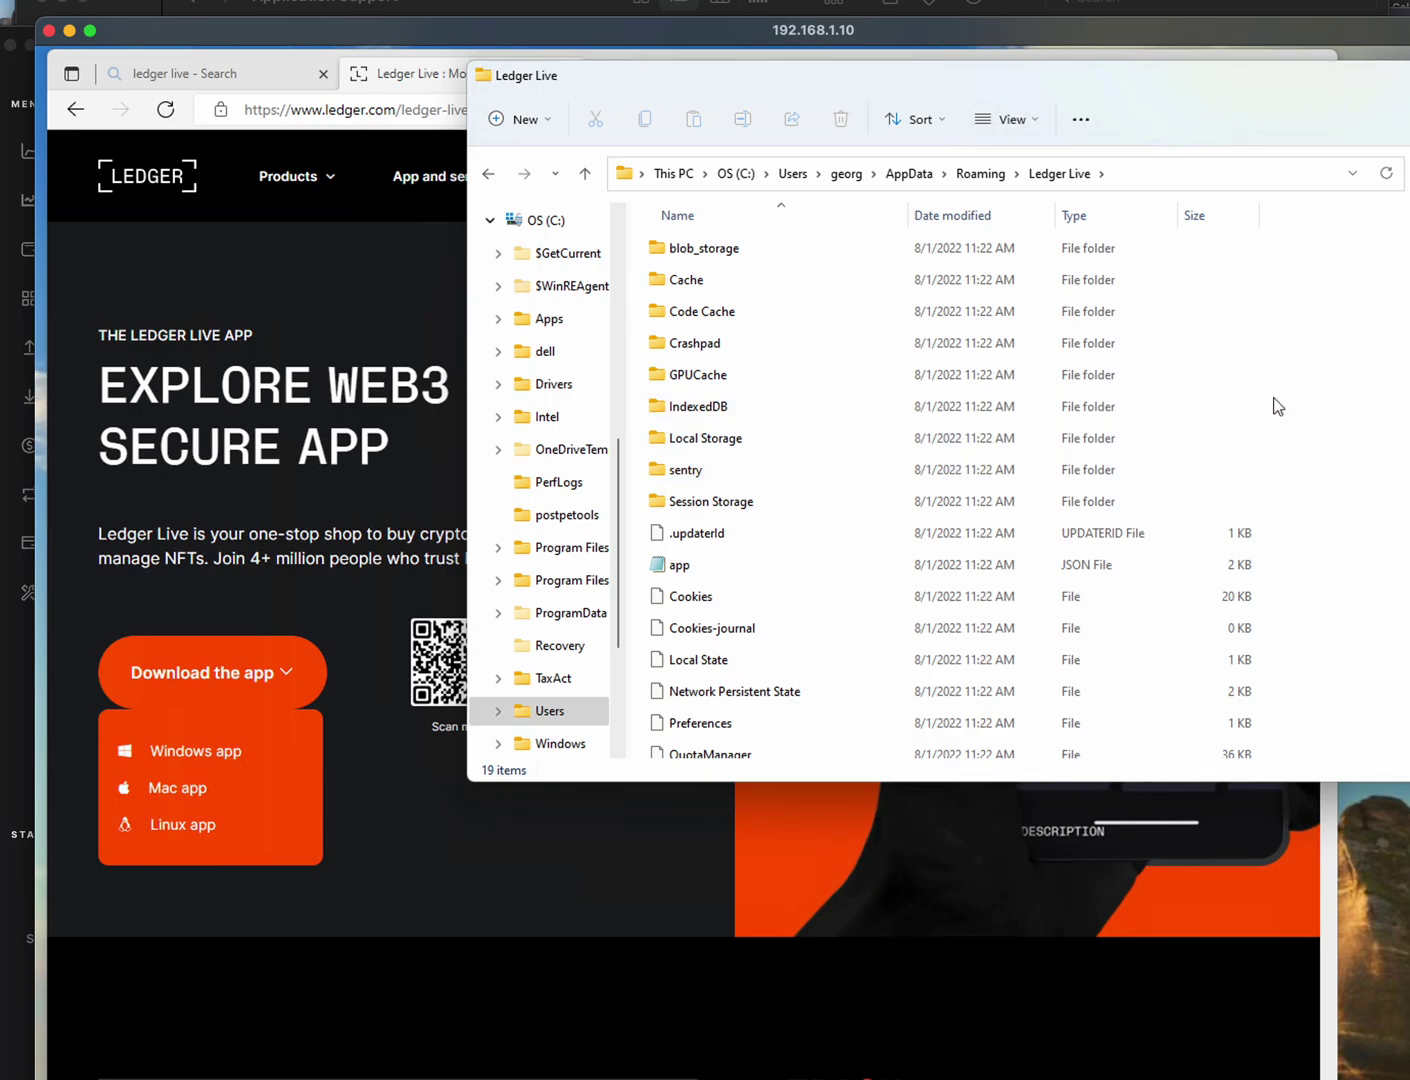
pyautogui.scroll(-2, 1265, 410)
pyautogui.scroll(2, 1270, 405)
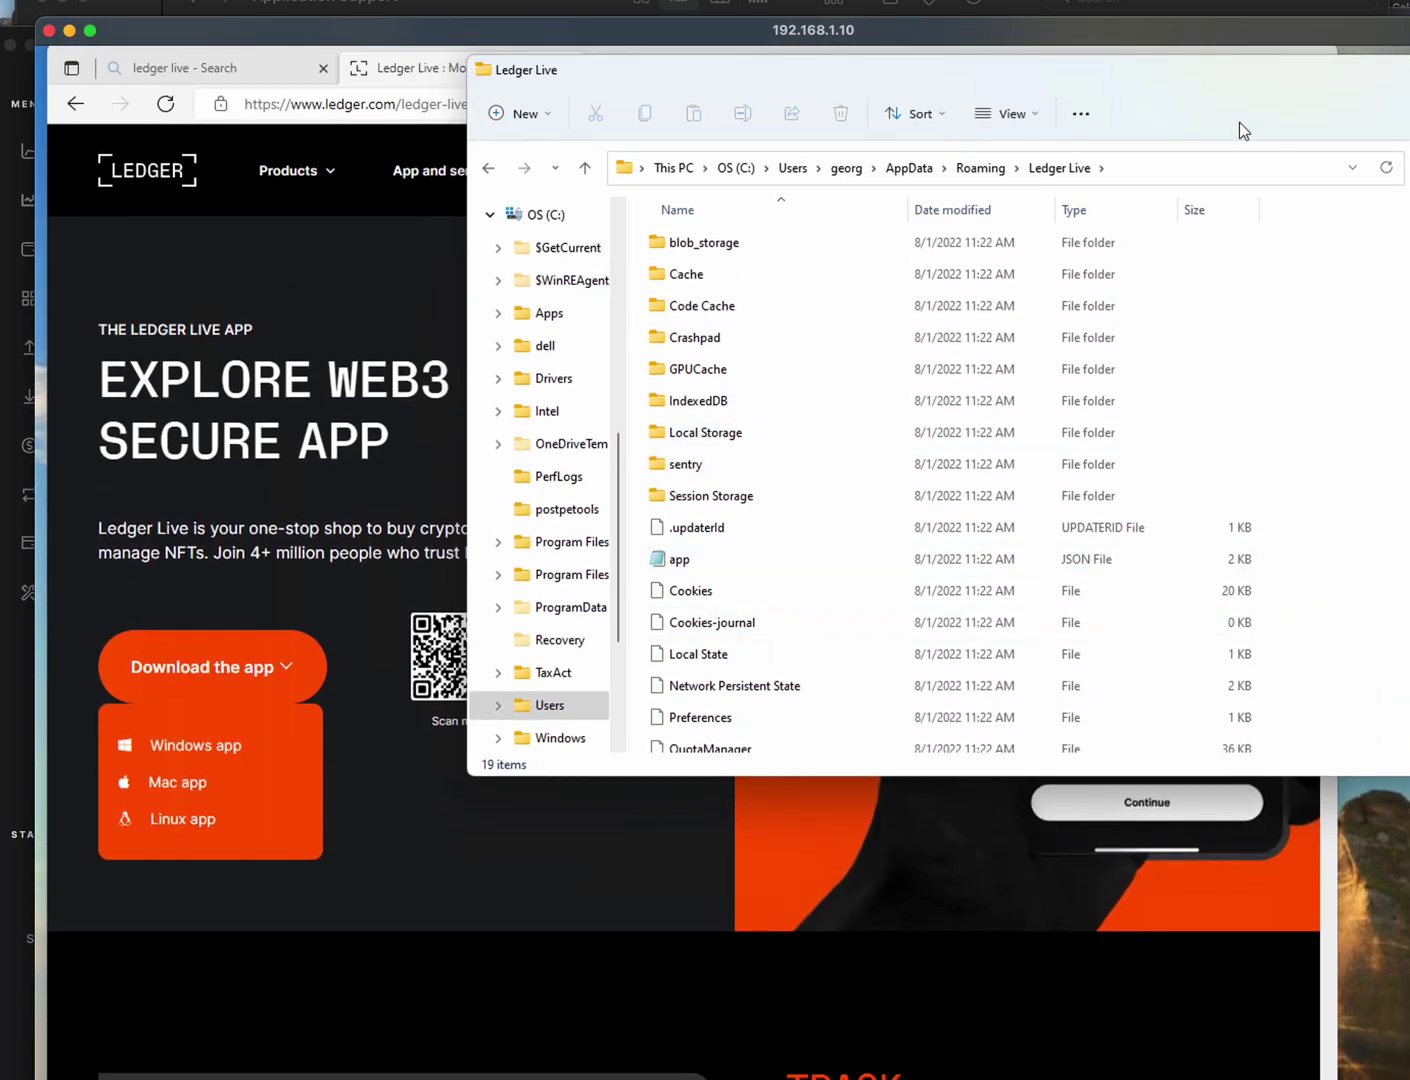
pyautogui.click(980, 167)
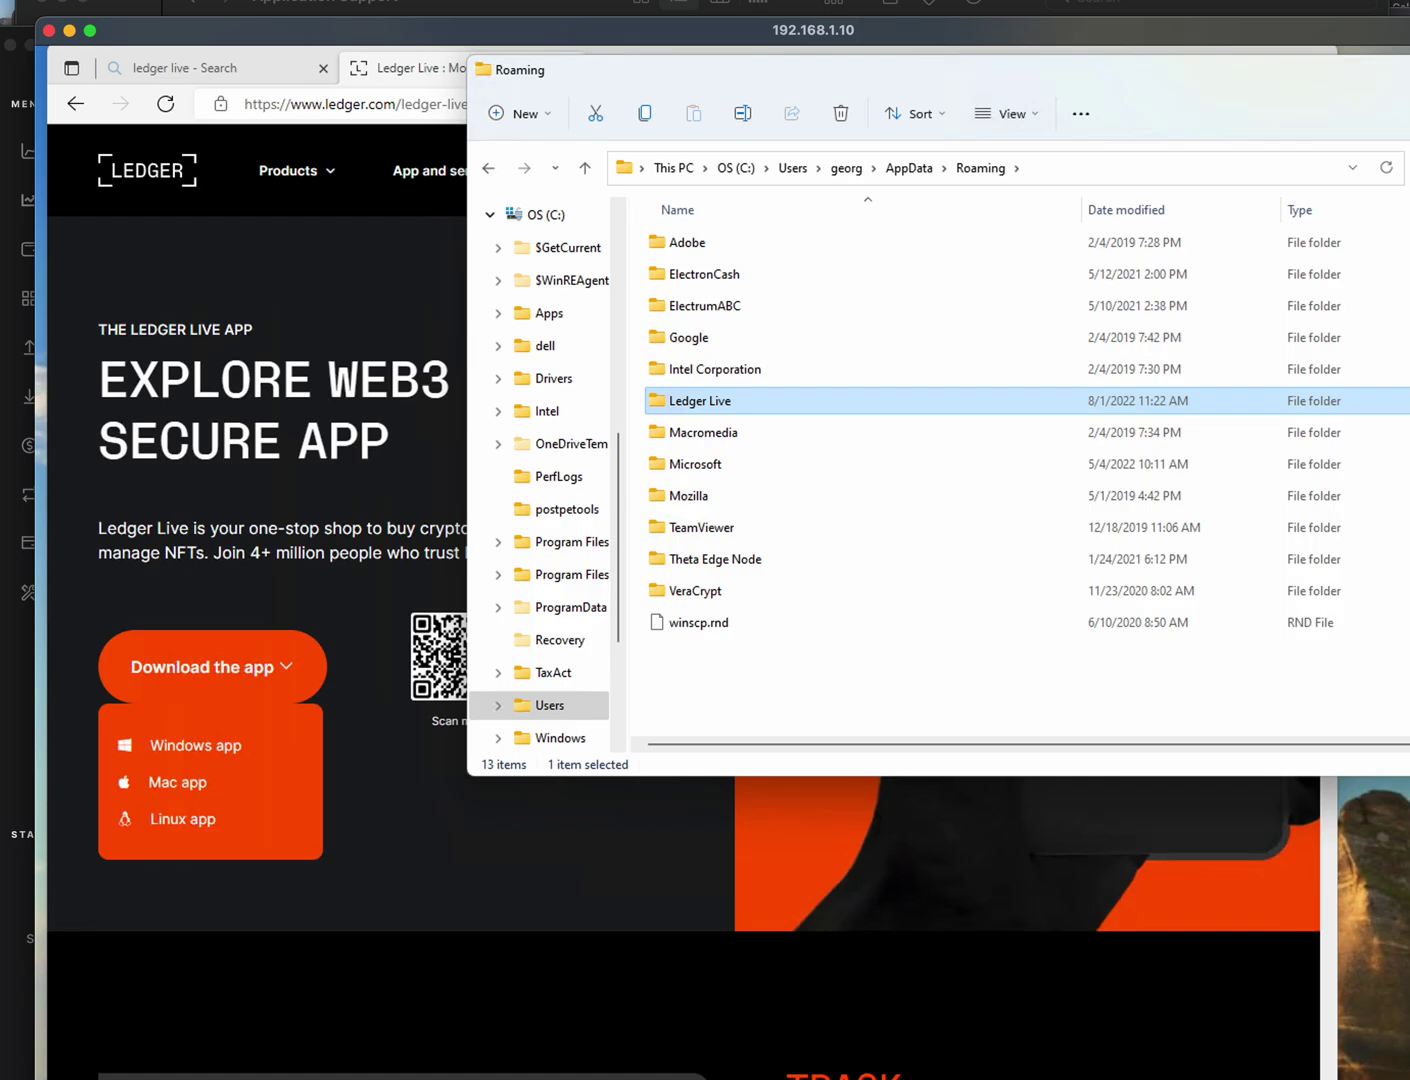
pyautogui.press('super+Tab')
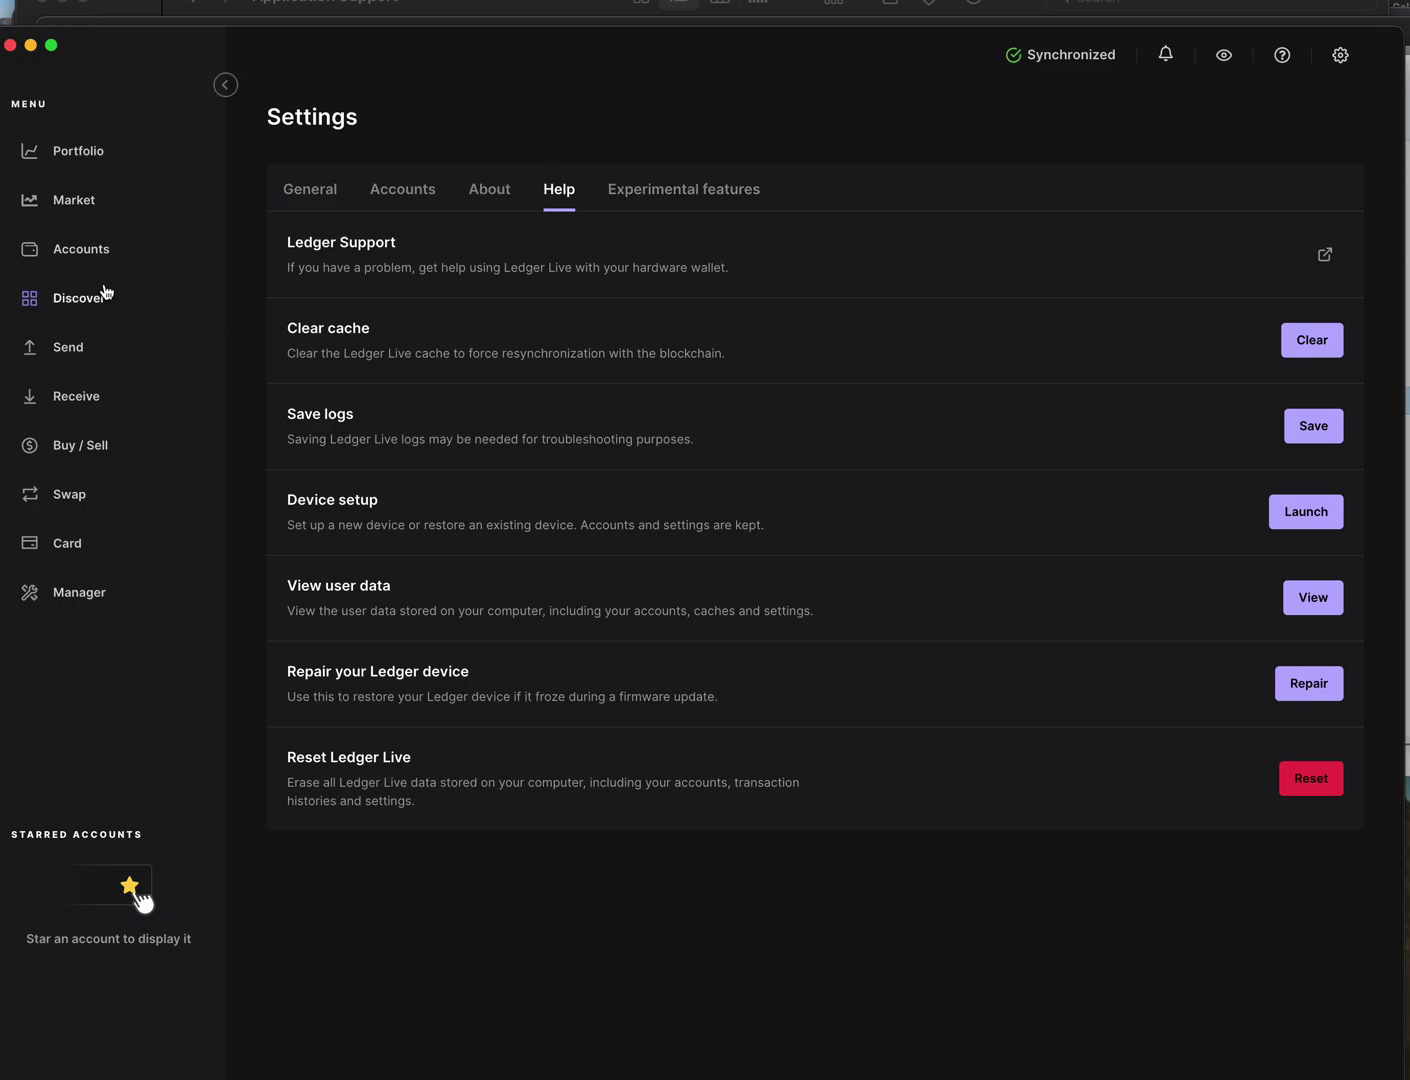
# - Show the Accounts page in Ledger Live, listing the Litecoin 1 account with 0 LTC
pyautogui.click(95, 253)
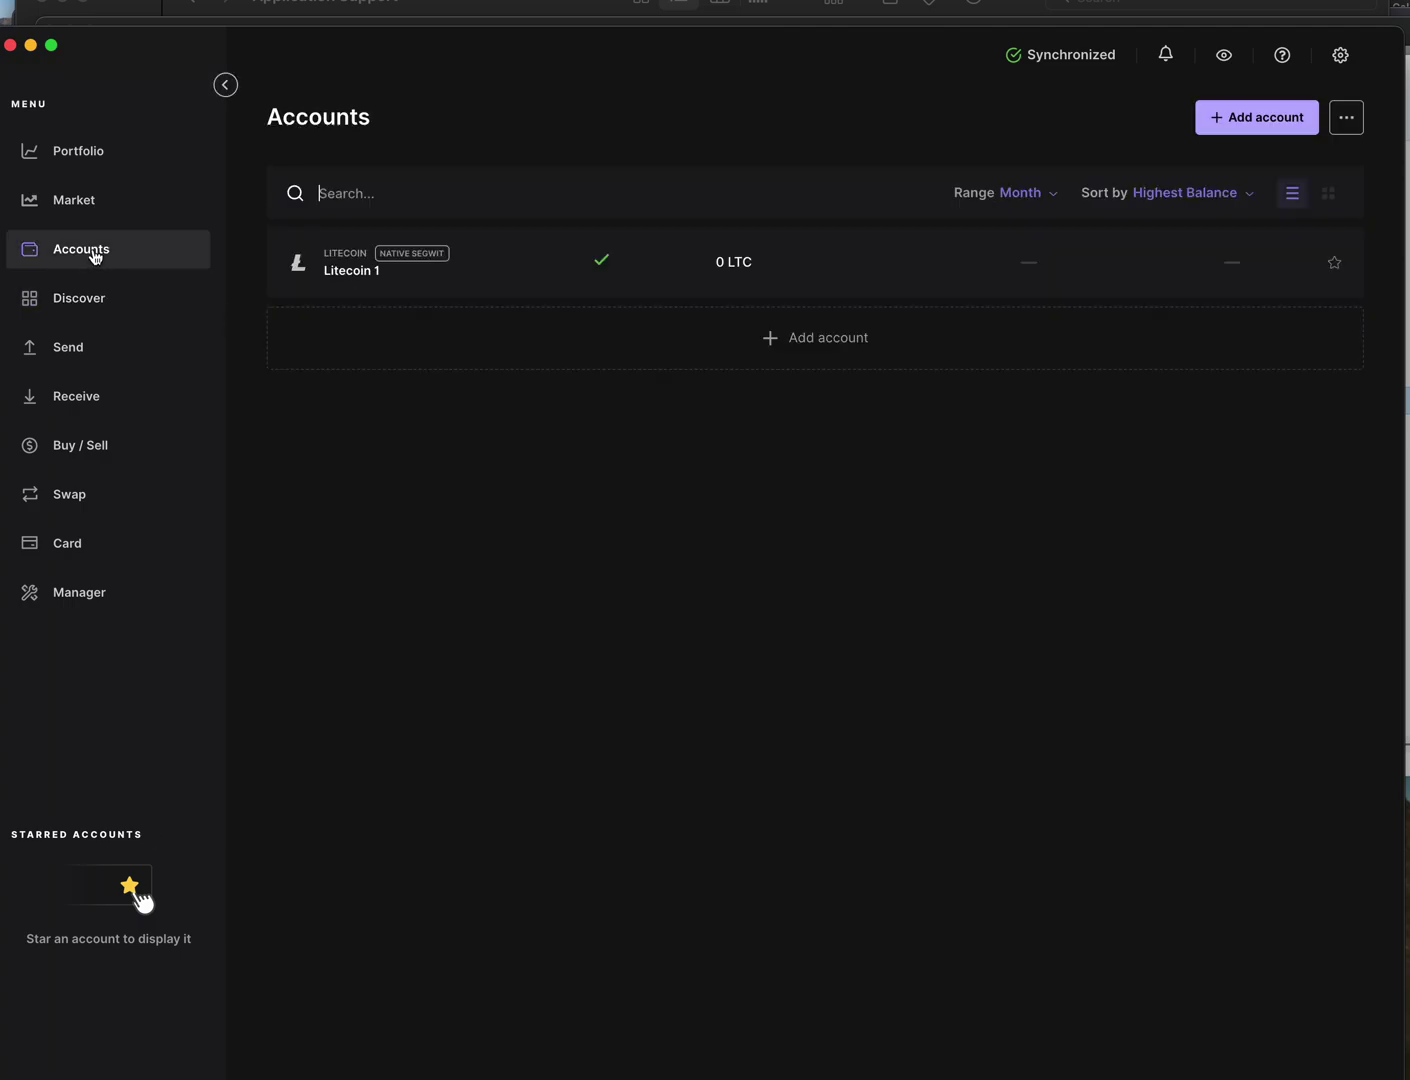